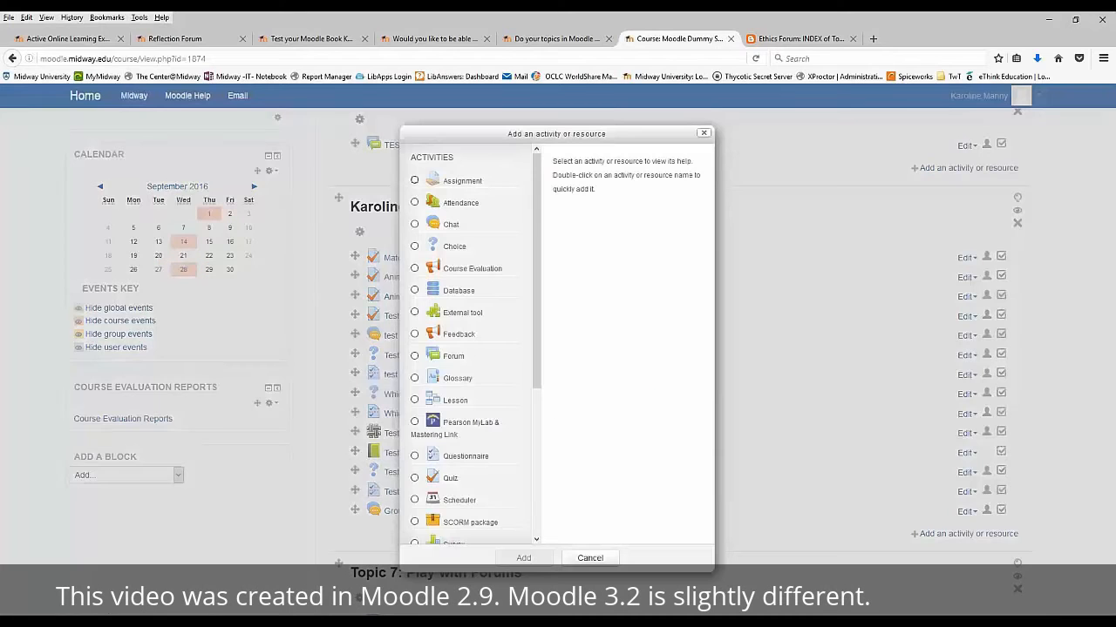
# Add a Wiki activity to the experiments section of the course.
pyautogui.scroll(-3, 501, 375)
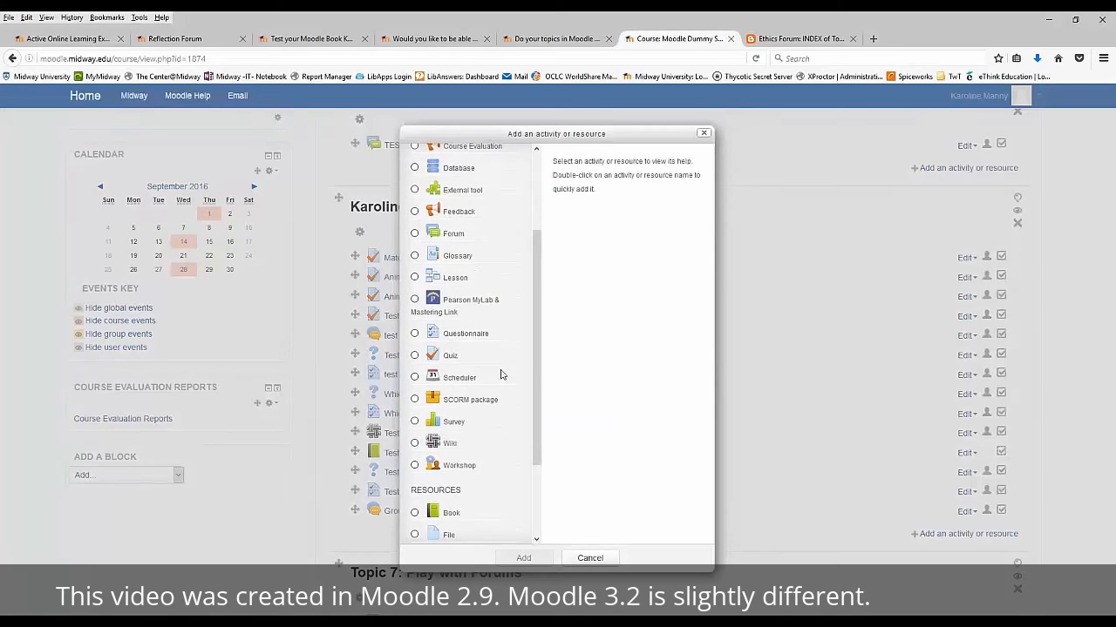
pyautogui.click(447, 444)
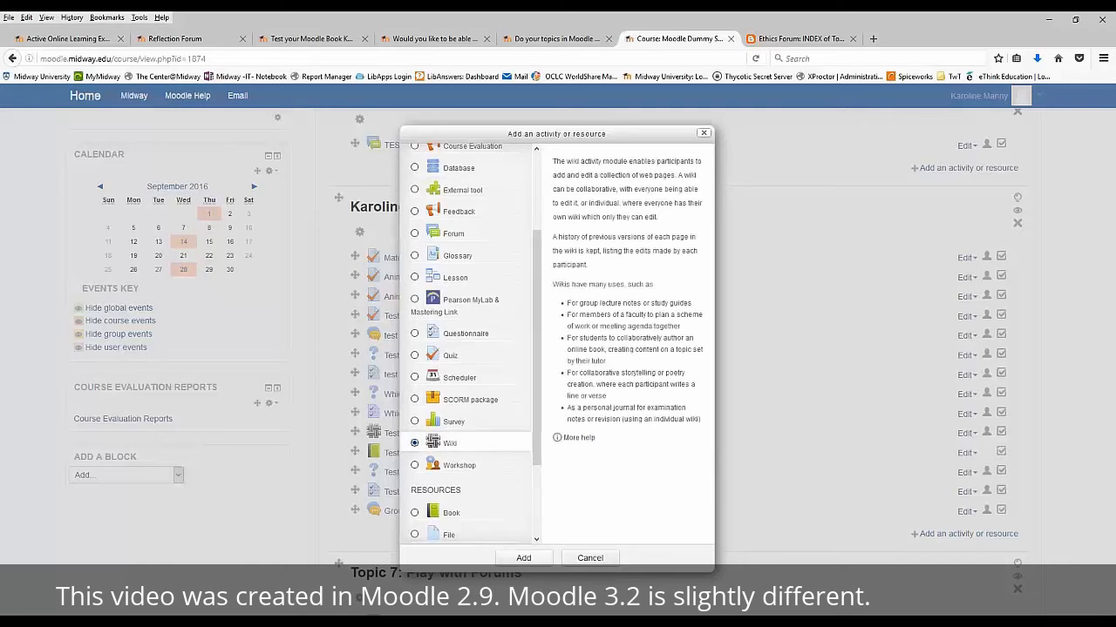
pyautogui.click(523, 558)
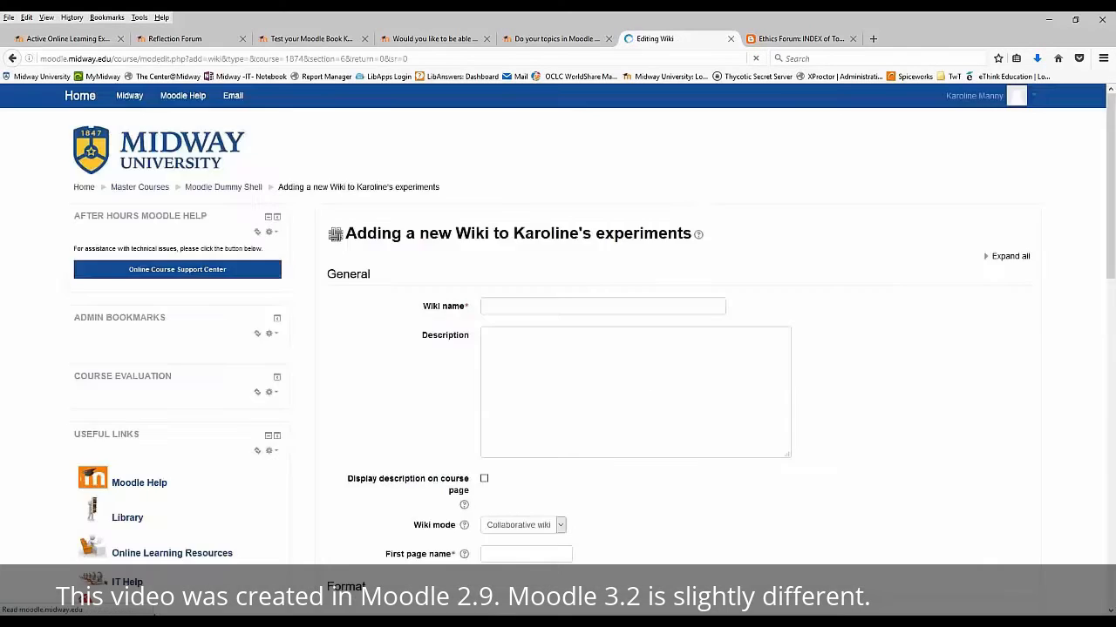
# Name the wiki "Test Wiki" and set its first page name to "First Page".
pyautogui.write('Tes')
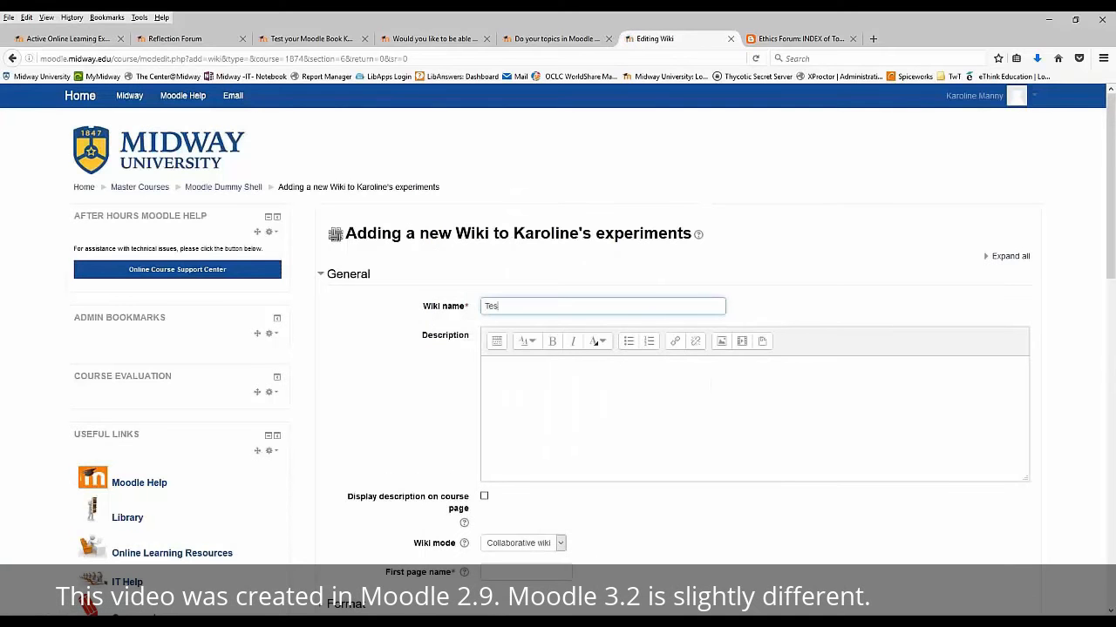
pyautogui.write('t Wiki')
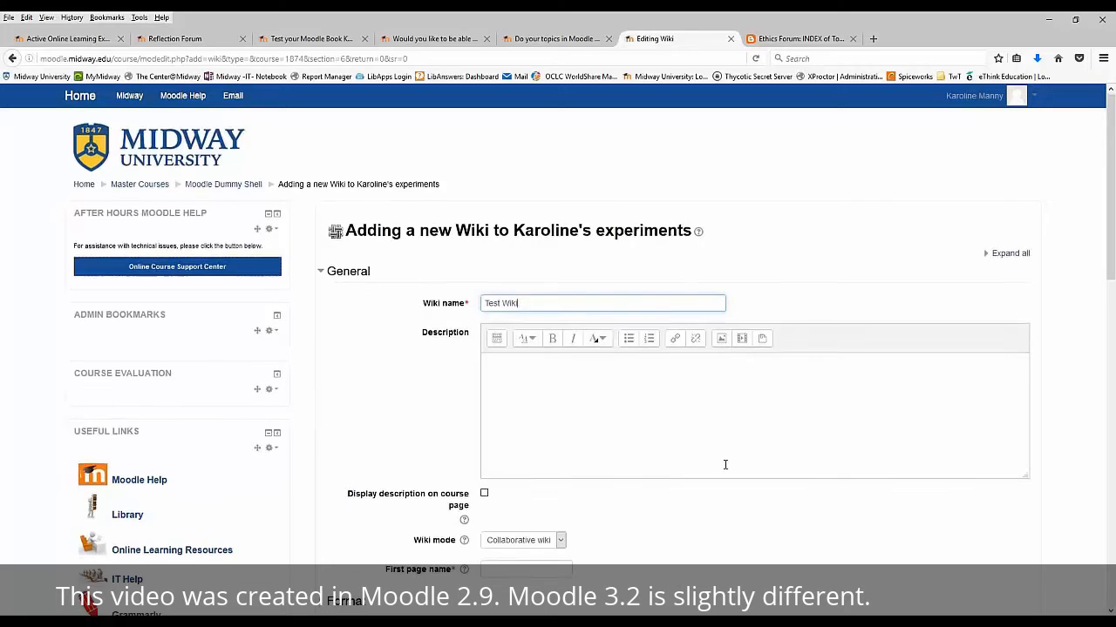
pyautogui.scroll(-3, 725, 464)
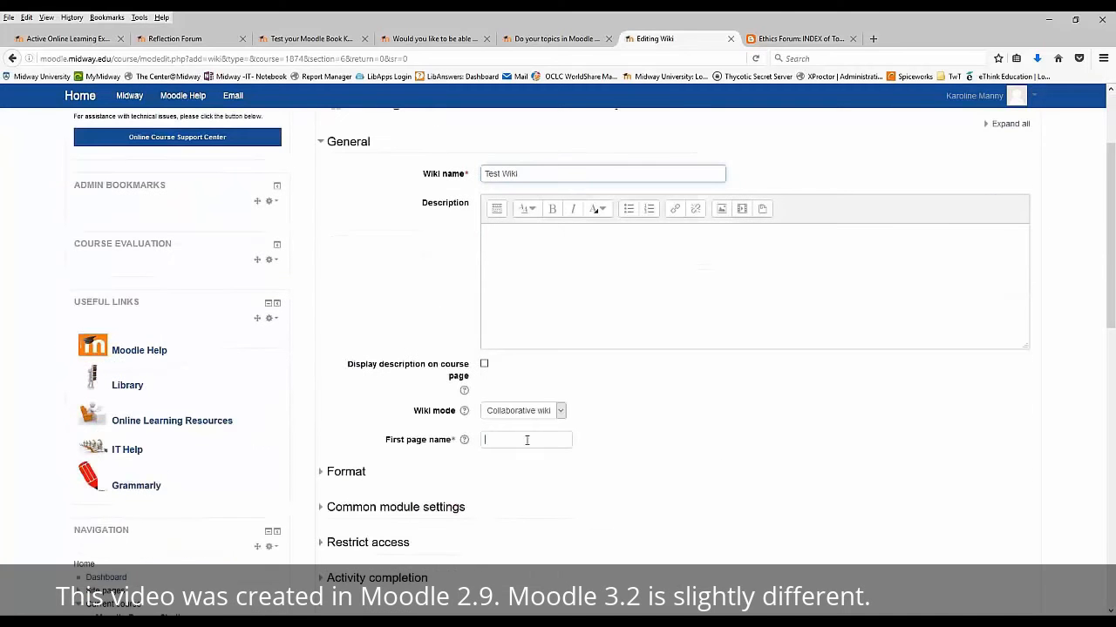
pyautogui.click(527, 440)
pyautogui.write('Fi')
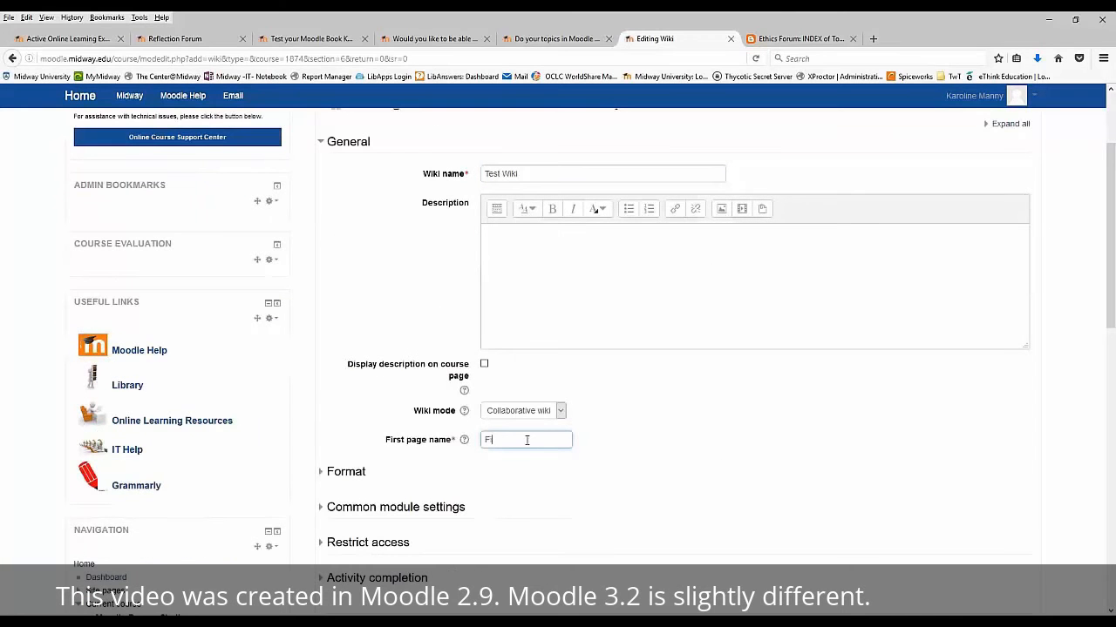
pyautogui.write('rst Page')
pyautogui.scroll(-1, 676, 429)
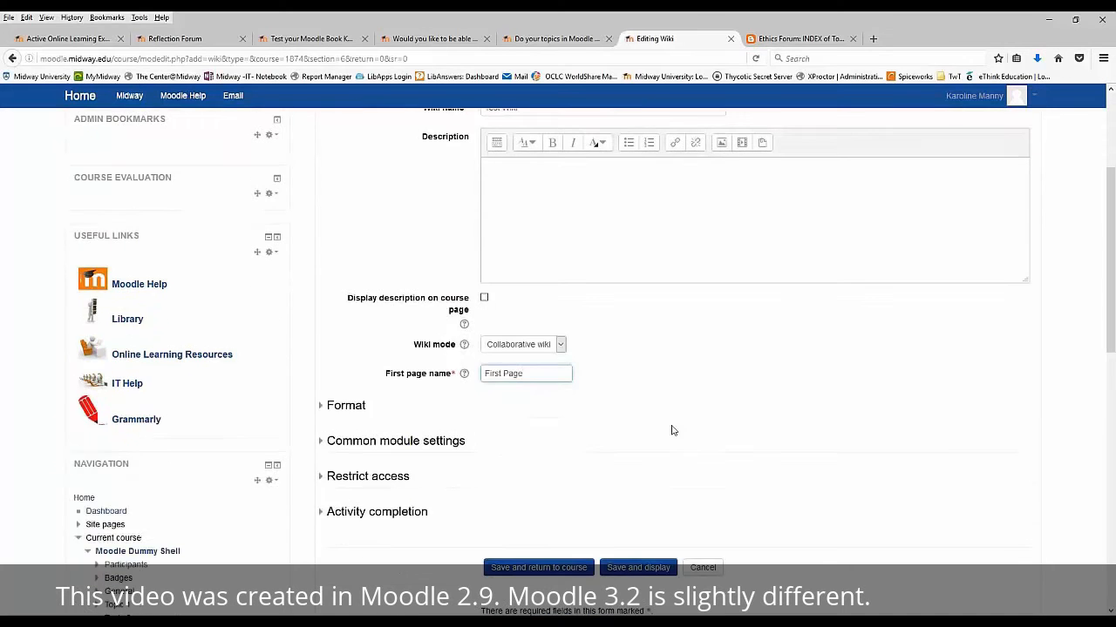
# Review the available wiki modes and the default format settings of the new wiki.
pyautogui.click(563, 346)
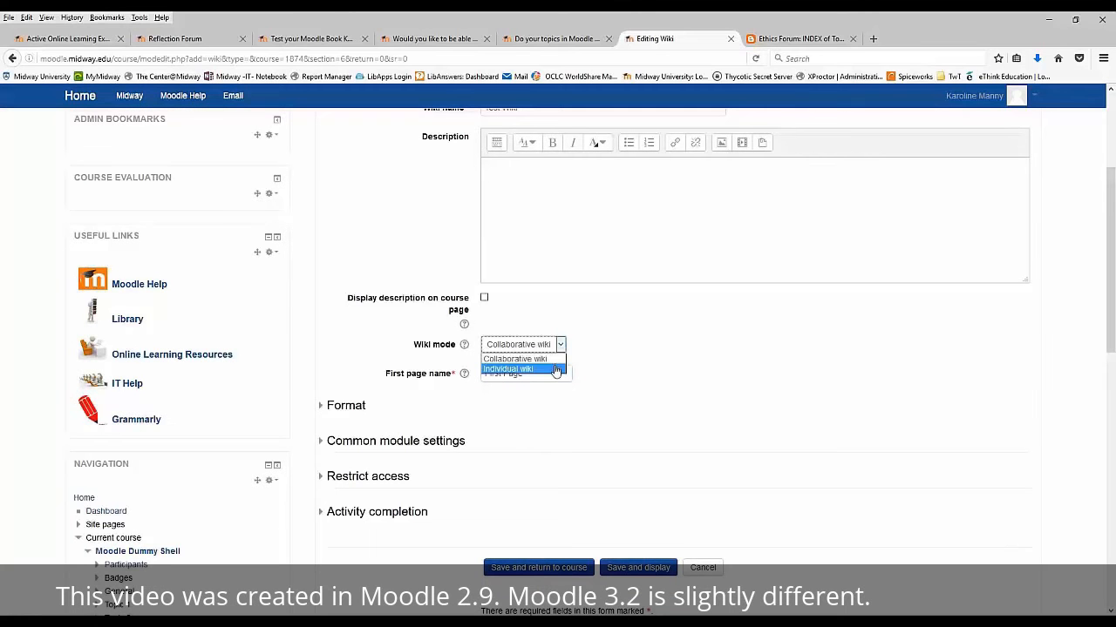
pyautogui.click(627, 355)
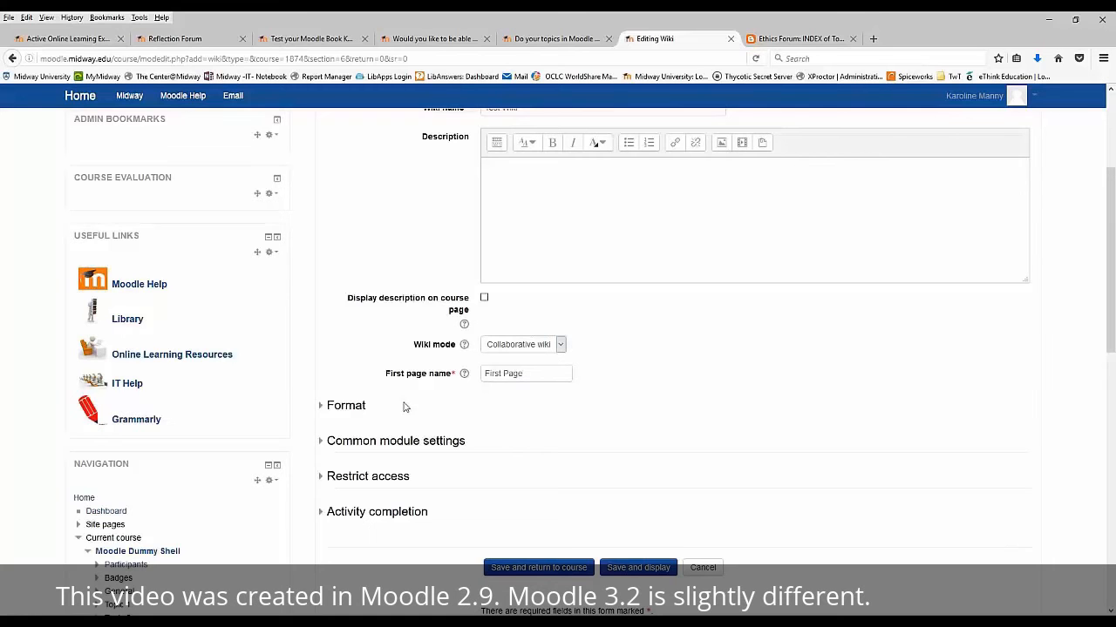
pyautogui.click(322, 407)
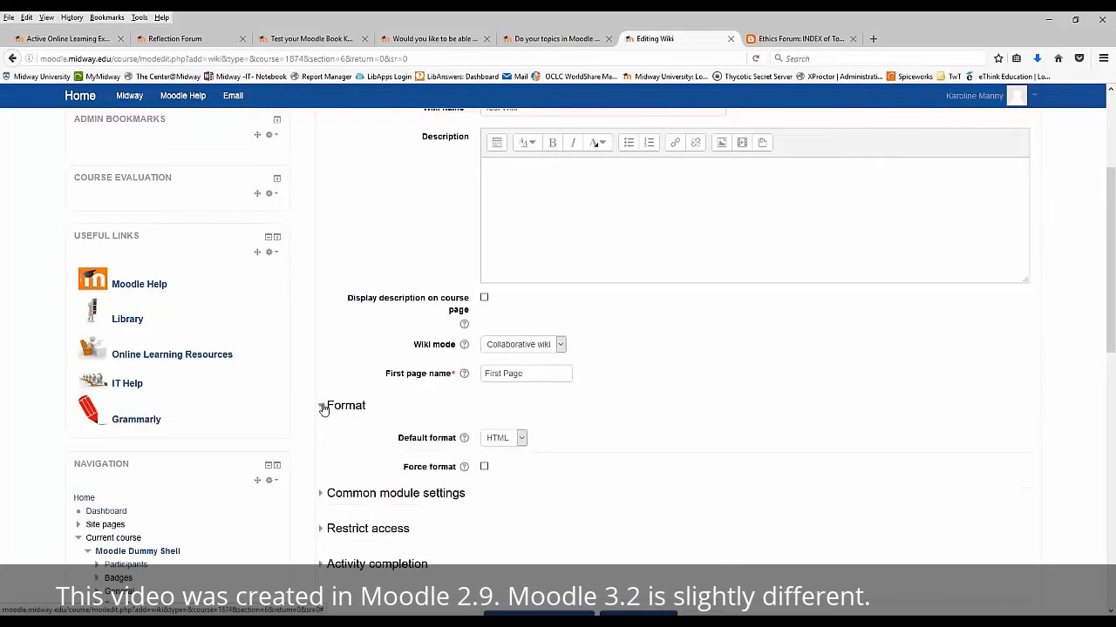
pyautogui.click(323, 407)
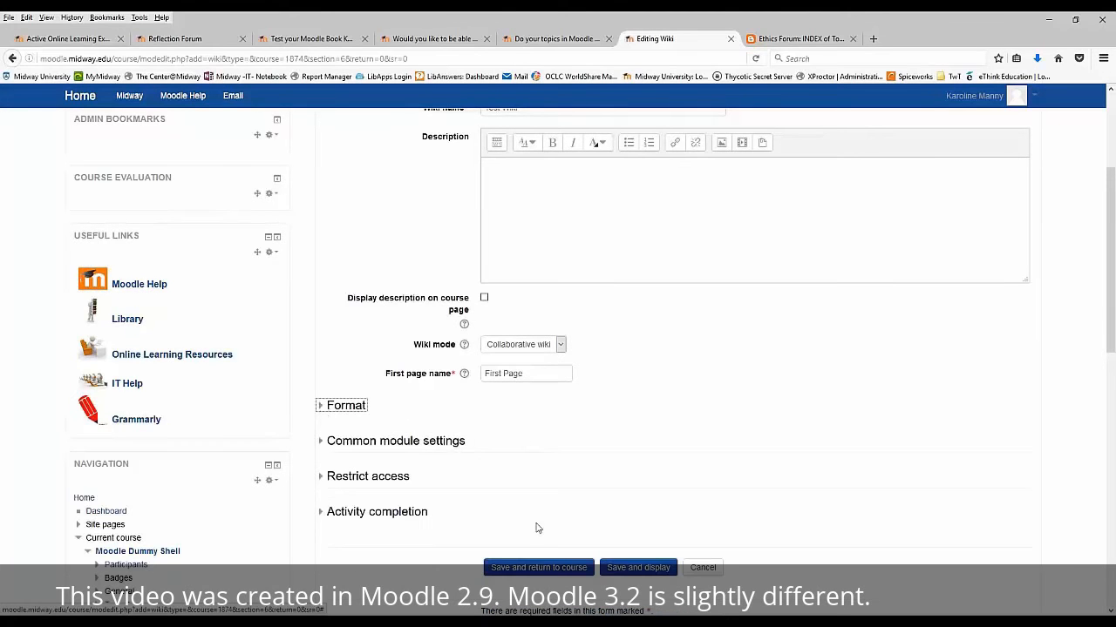
# Save and display the wiki, and create its First Page in HTML format.
pyautogui.click(637, 567)
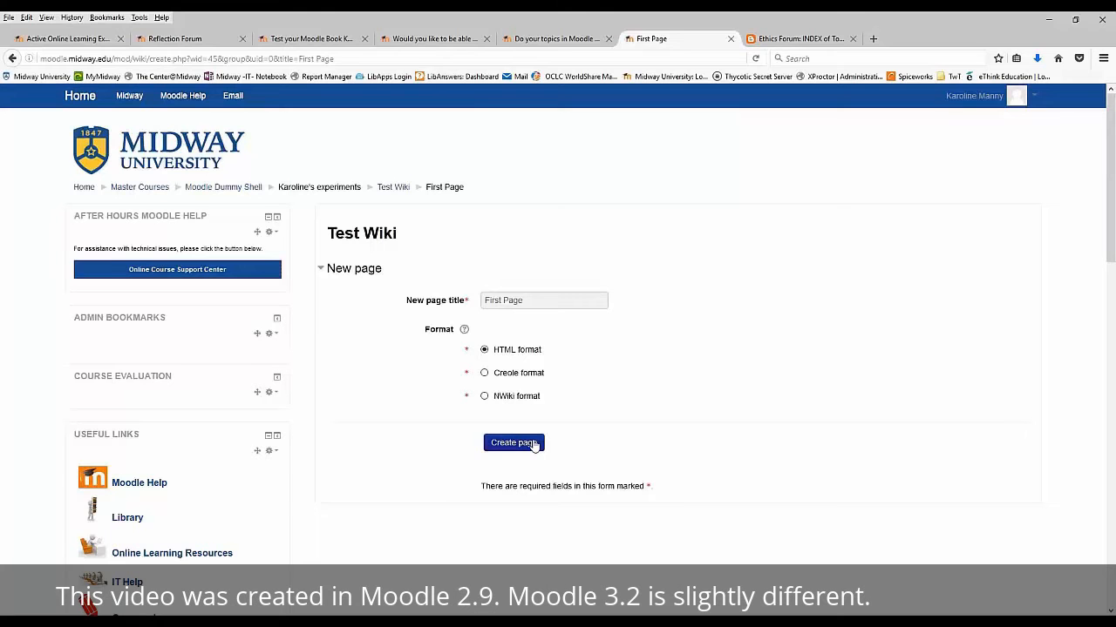
pyautogui.click(534, 444)
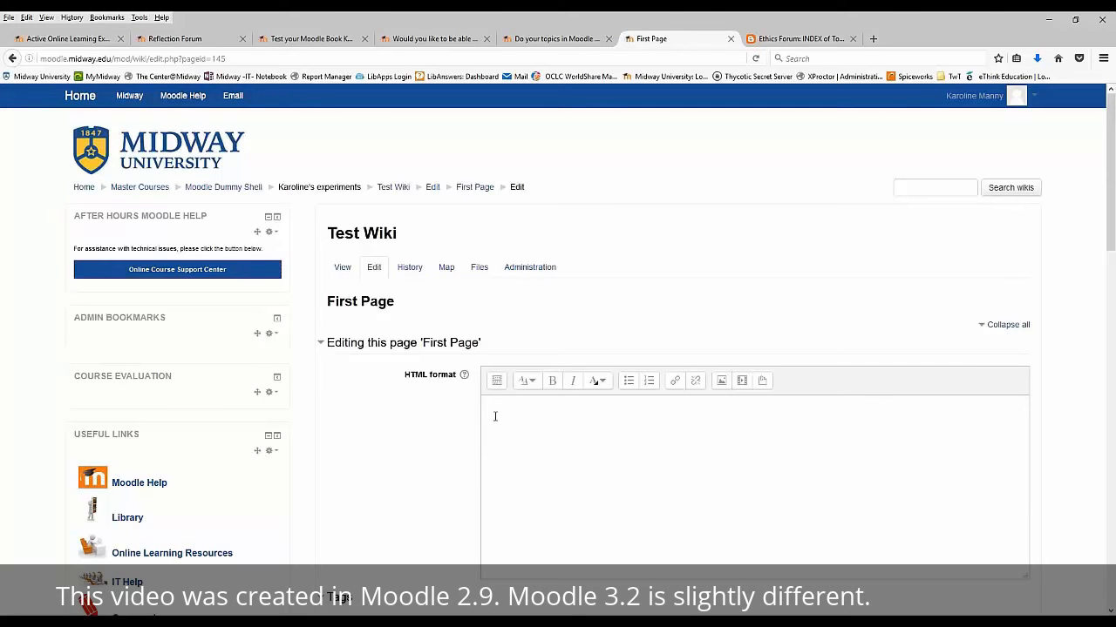
# Enter the placeholder text "Type your information here...." in the body of First Page.
pyautogui.write('Type your')
pyautogui.write(' information ')
pyautogui.write('here ')
pyautogui.write('...')
# Add the page links [[Student 1]] and [[Student 2]] side by side below the placeholder text, and save the page.
pyautogui.write('[[')
pyautogui.write('Student')
pyautogui.write(' 1')
pyautogui.write(']]')
pyautogui.write('[[Student')
pyautogui.write(' 2')
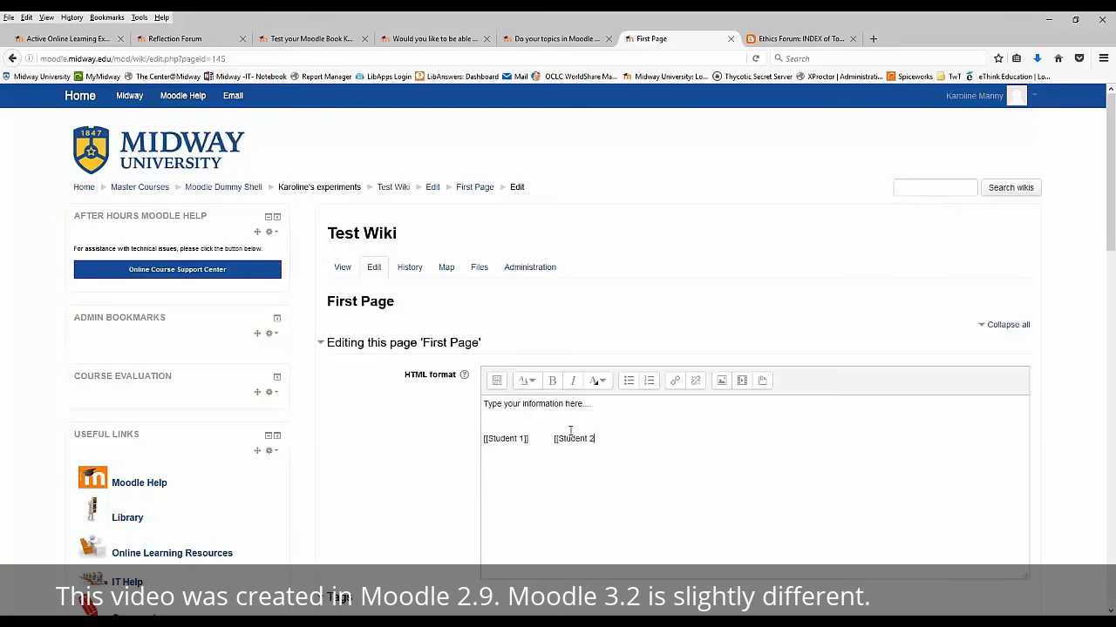
pyautogui.write(']]')
pyautogui.scroll(-5, 726, 482)
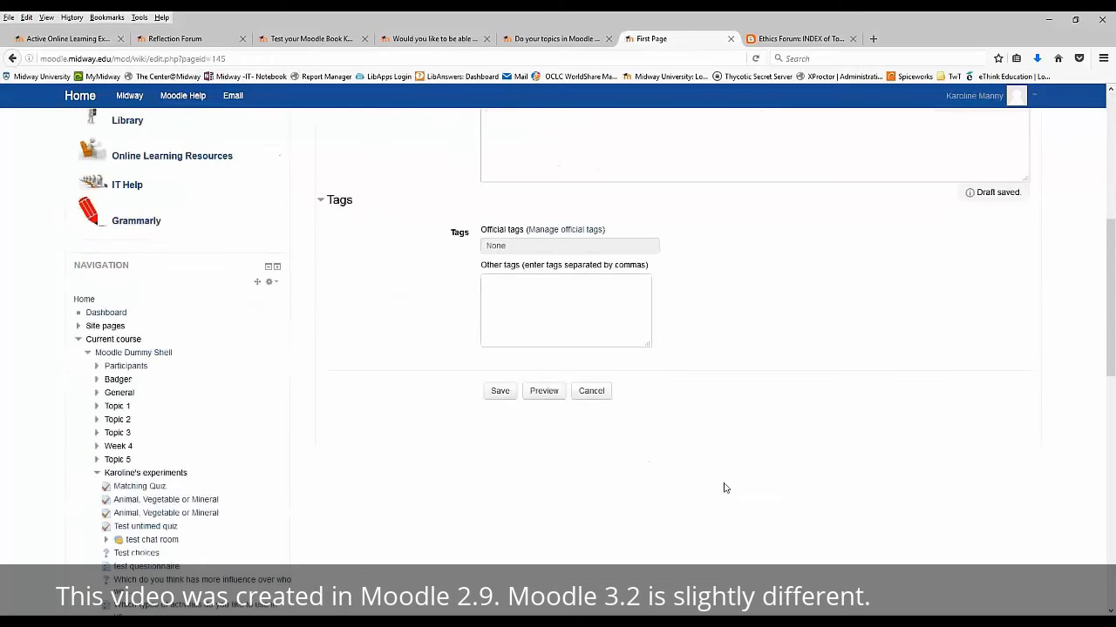
pyautogui.click(493, 393)
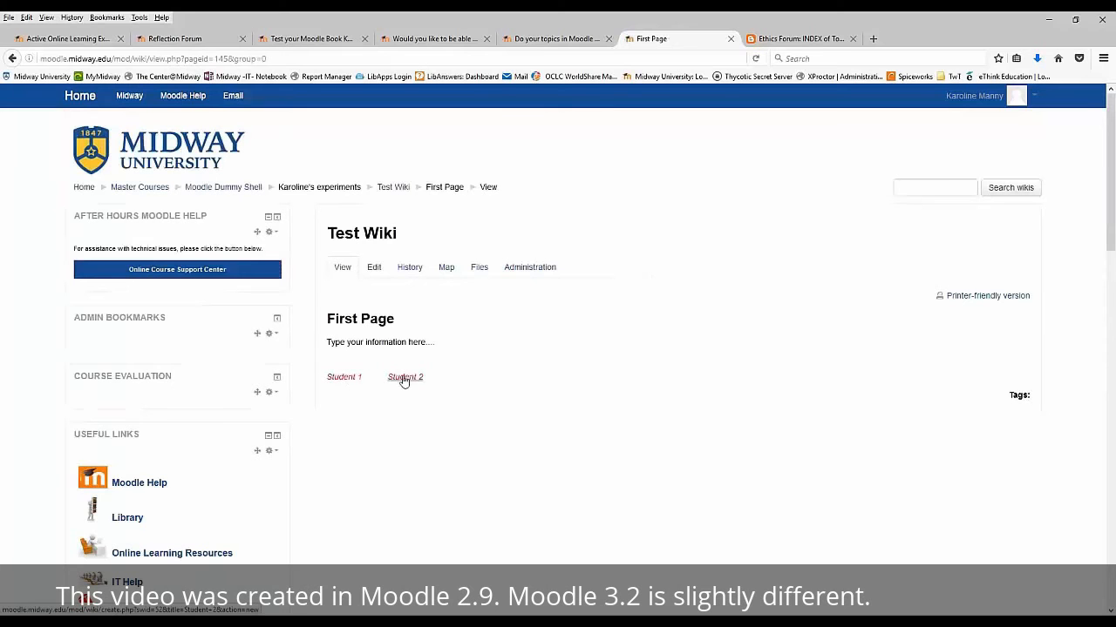
# Create the linked Student 1 page in HTML format with the text "Their own info" and save it.
pyautogui.click(345, 379)
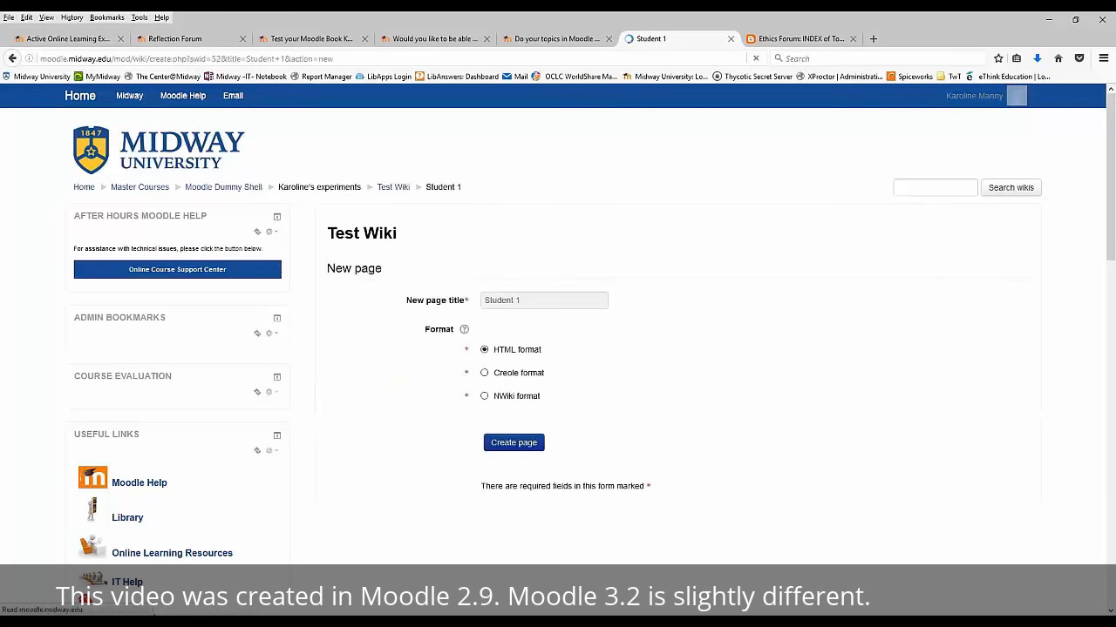
pyautogui.click(521, 443)
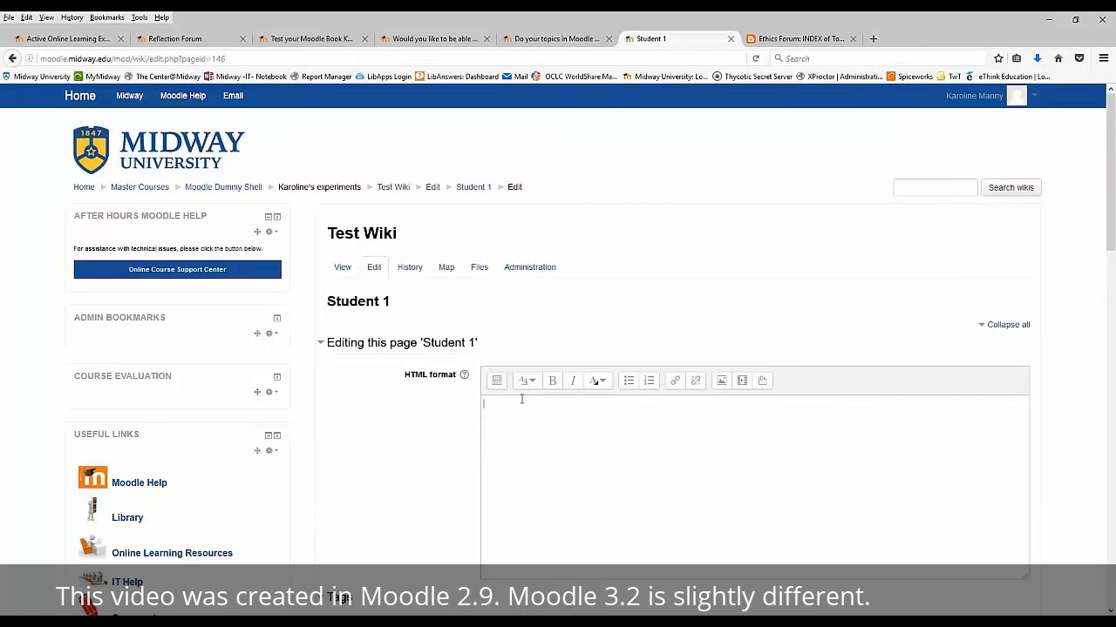
pyautogui.write('Their own info')
pyautogui.moveTo(1110, 198); pyautogui.dragTo(1110, 332)
pyautogui.click(500, 371)
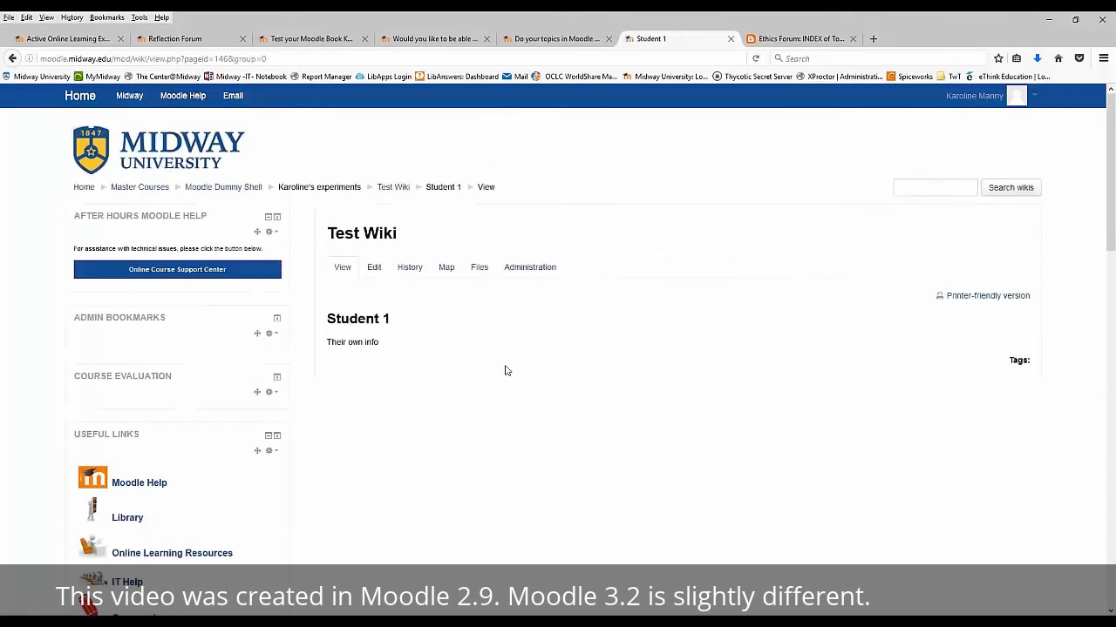
# Return to the Test Wiki's First Page and format its "Type your information here" line as a large heading in red italics.
pyautogui.click(400, 193)
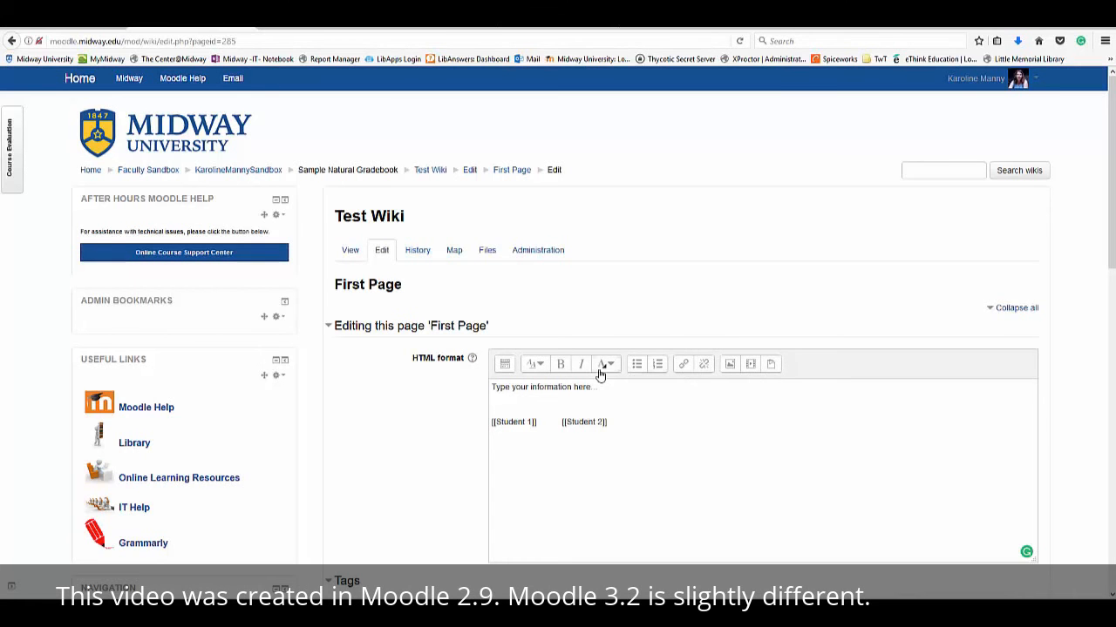
pyautogui.moveTo(596, 387); pyautogui.dragTo(493, 394)
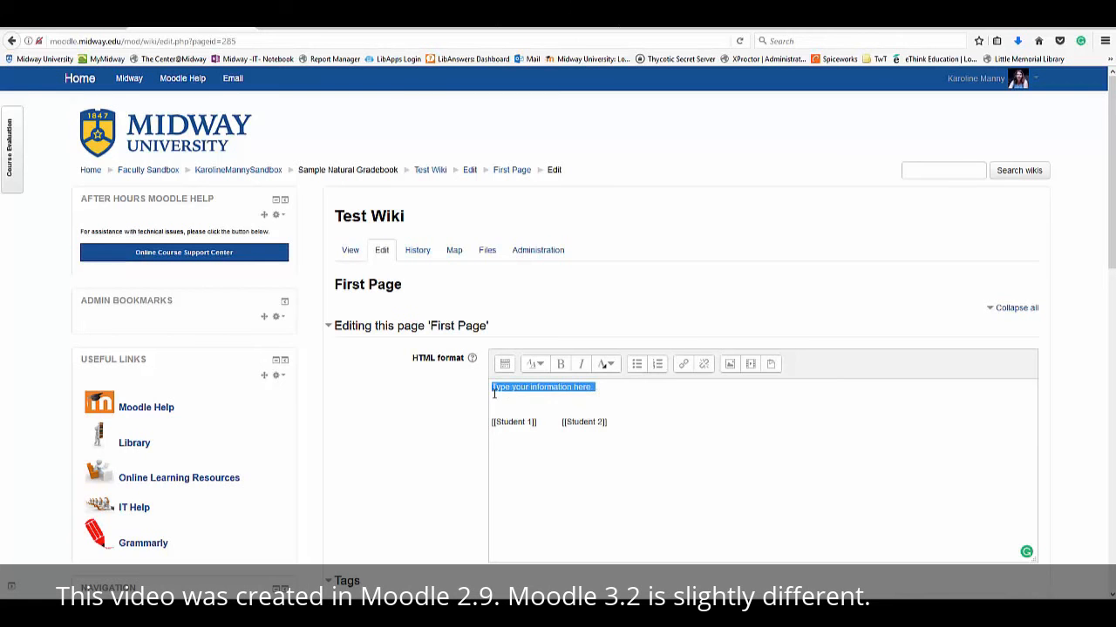
pyautogui.click(534, 365)
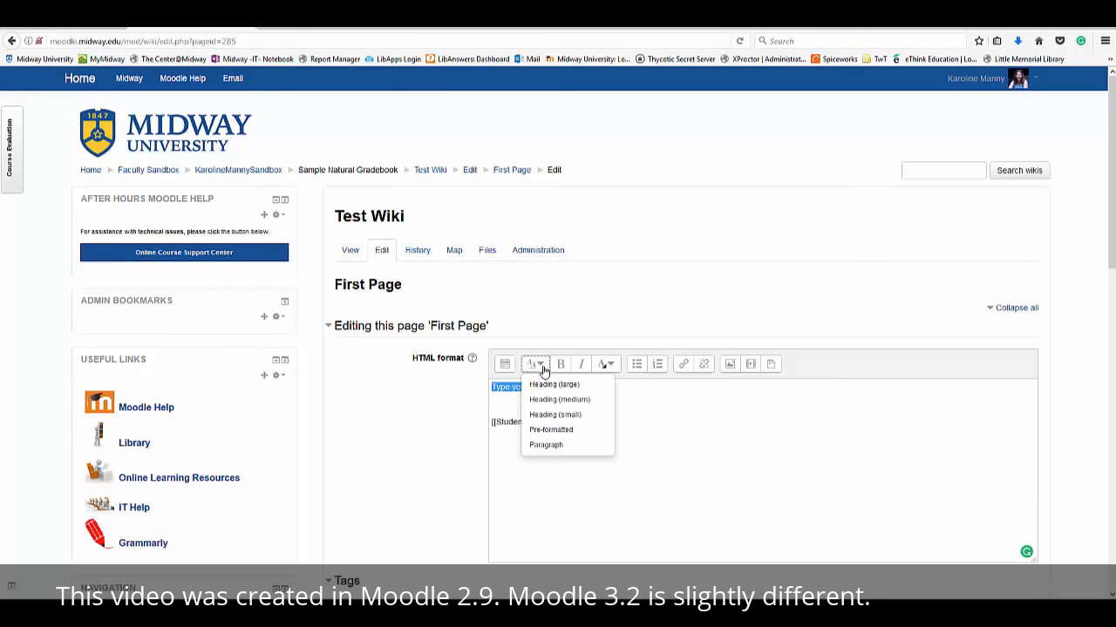
pyautogui.click(547, 385)
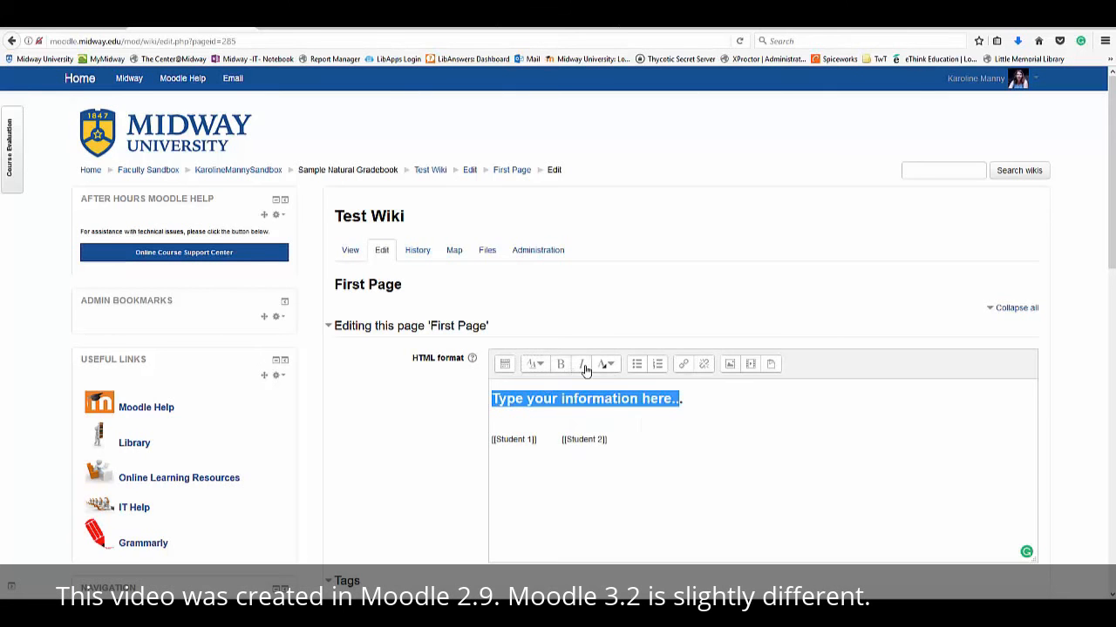
pyautogui.click(581, 366)
pyautogui.click(603, 366)
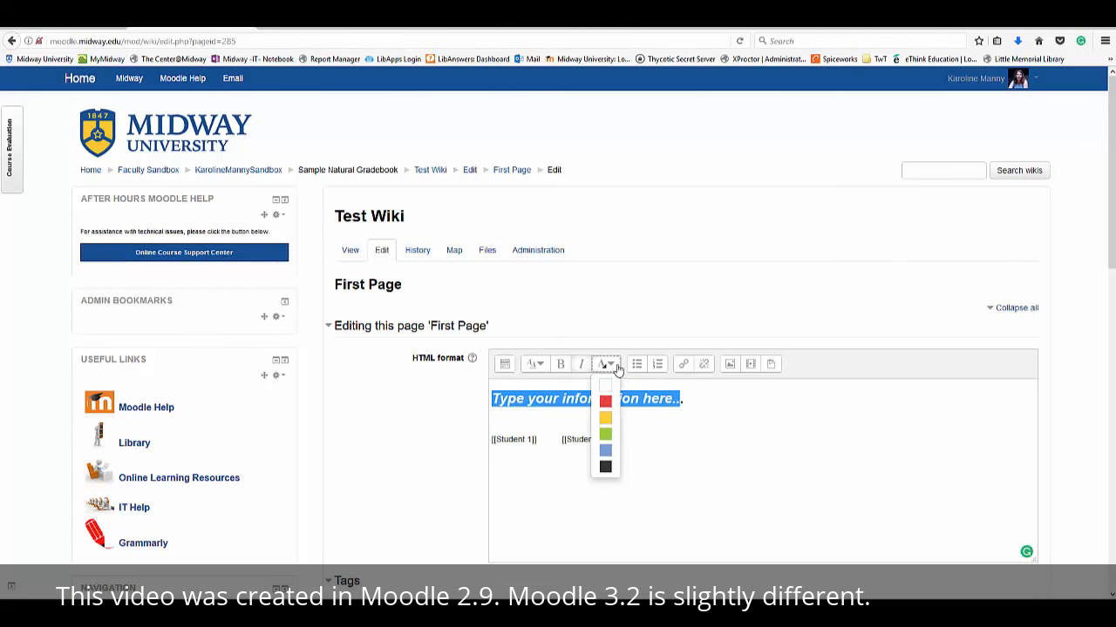
pyautogui.click(620, 406)
pyautogui.click(657, 428)
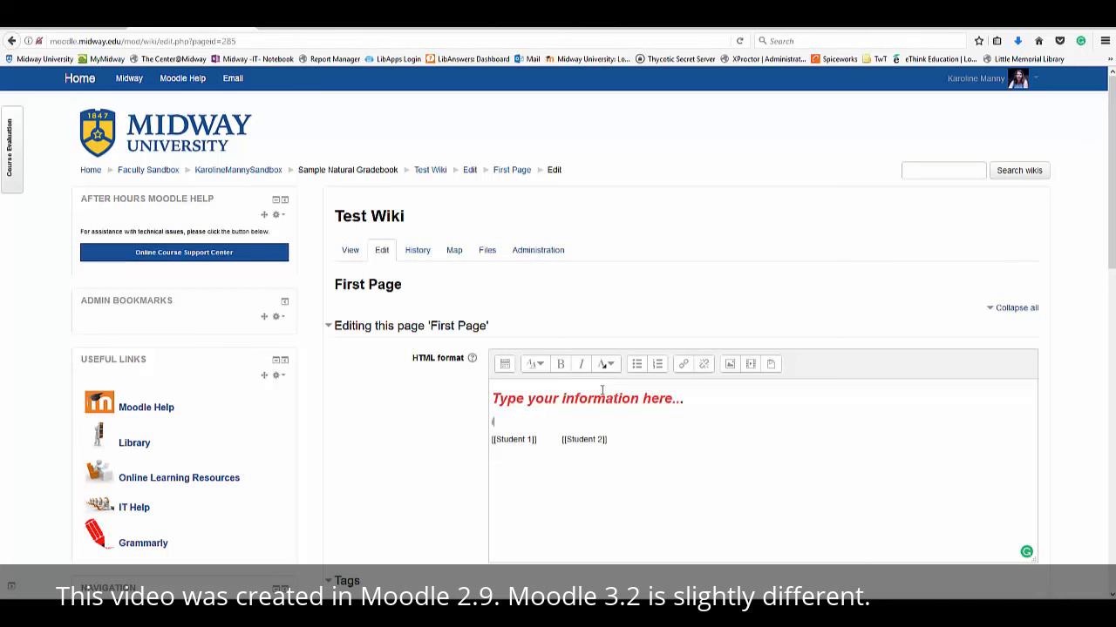
# Enter "idea 1", "idea 2" and "idea 3" on separate lines between the heading and the student links.
pyautogui.write('idea 1')
pyautogui.press('Return')
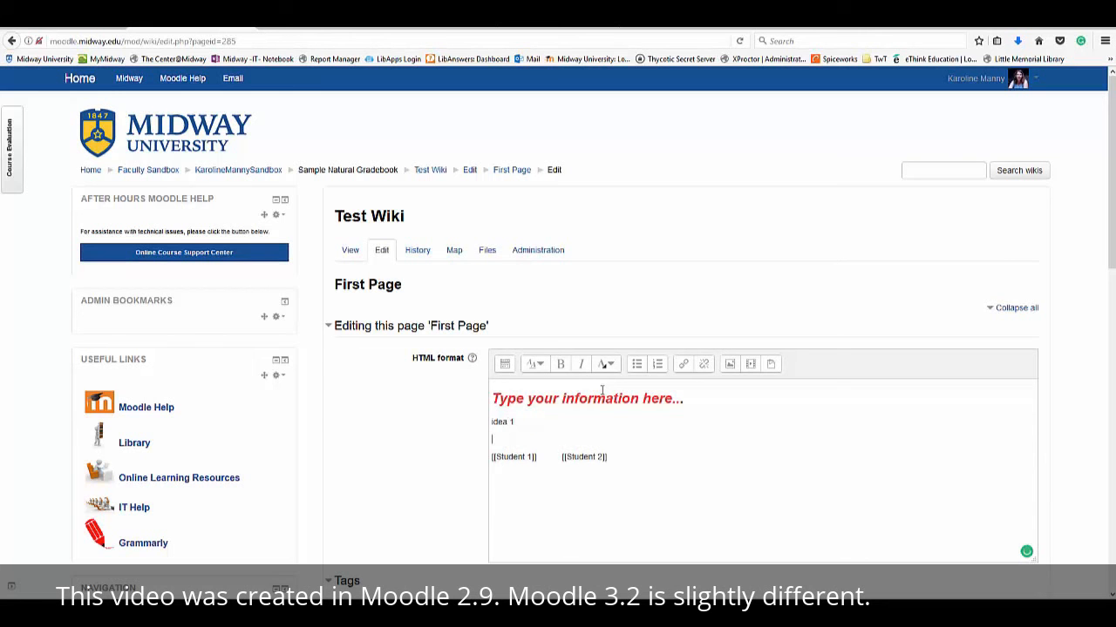
pyautogui.write('idea 2 idead 3')
pyautogui.click(534, 440)
pyautogui.press('BackSpace')
pyautogui.click(517, 440)
pyautogui.press('Return')
# Format the three idea lines as a bulleted list and switch it to a numbered list.
pyautogui.moveTo(516, 458); pyautogui.dragTo(501, 416)
pyautogui.click(638, 365)
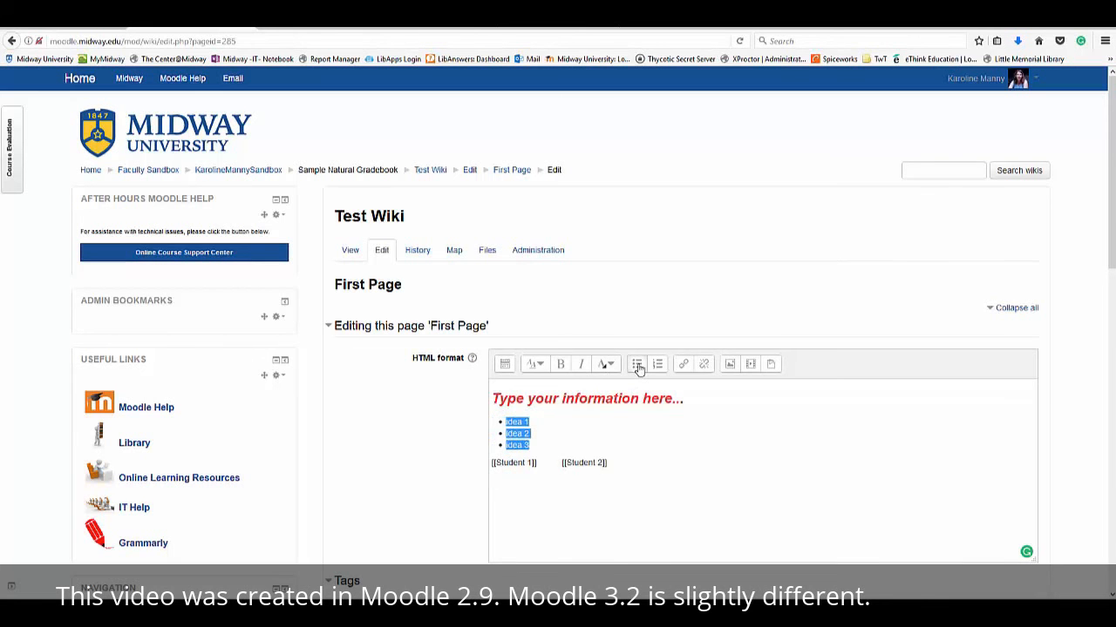
pyautogui.click(658, 366)
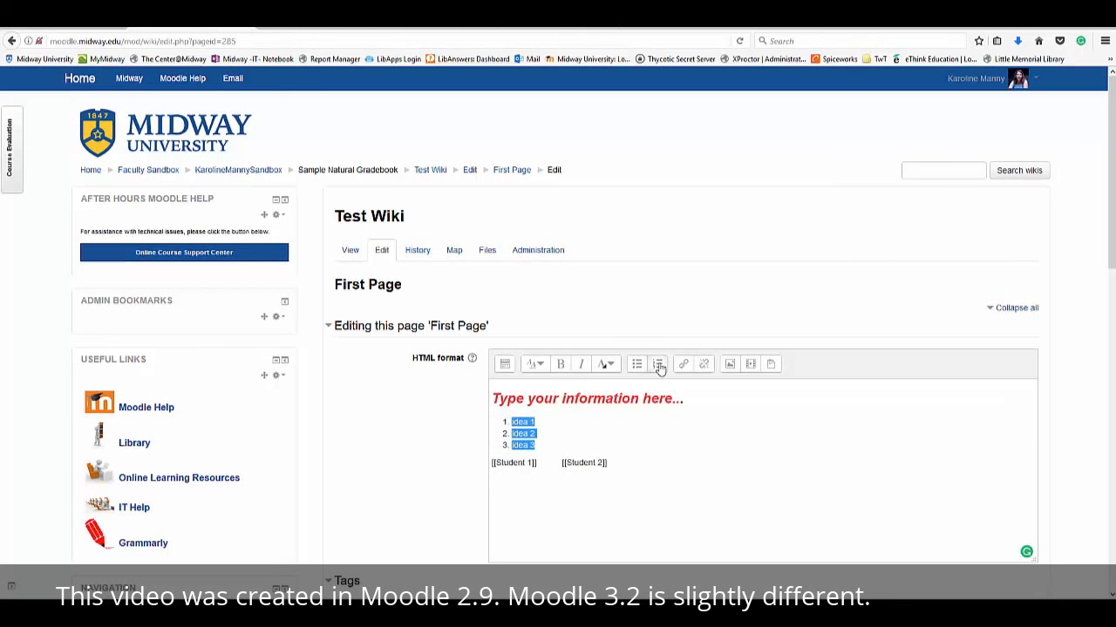
pyautogui.click(536, 423)
pyautogui.moveTo(533, 422); pyautogui.dragTo(513, 422)
pyautogui.click(684, 366)
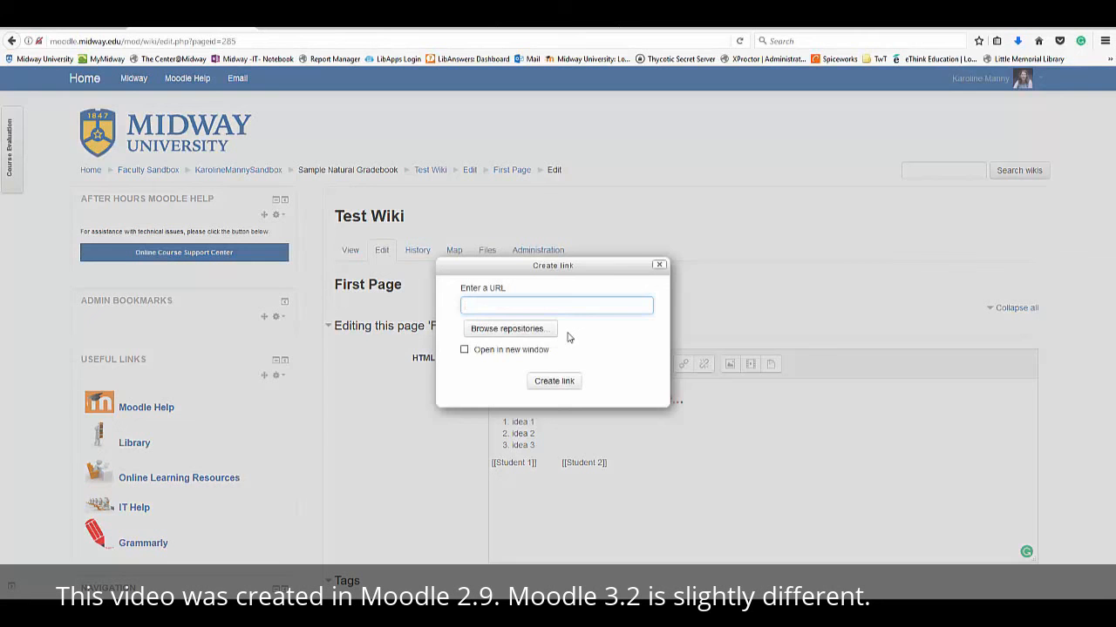
pyautogui.write('http:')
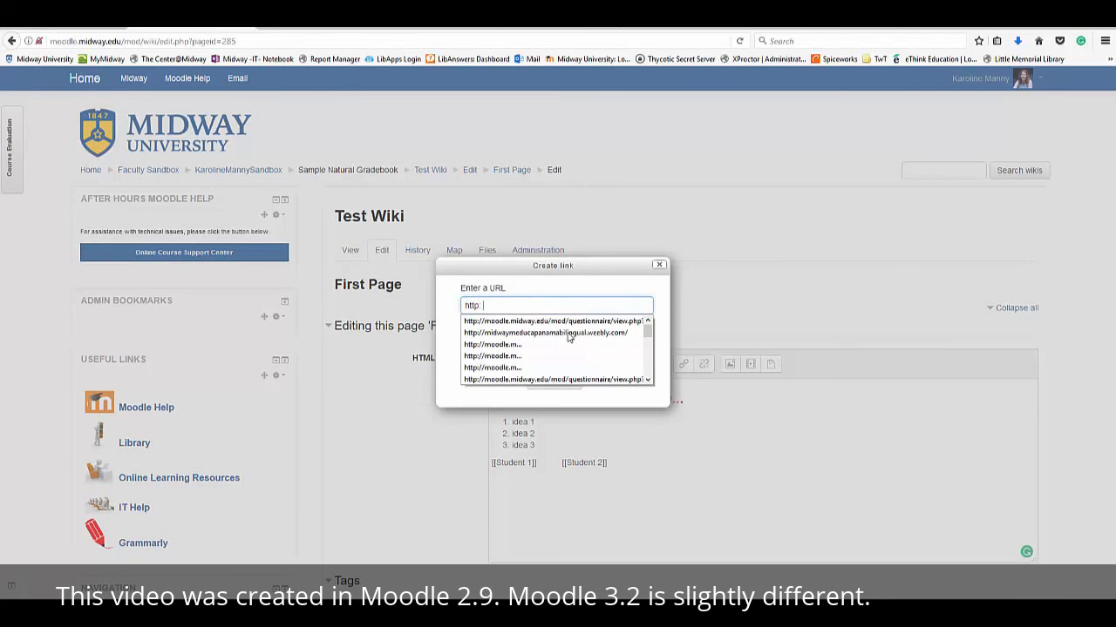
pyautogui.write('//www.yah')
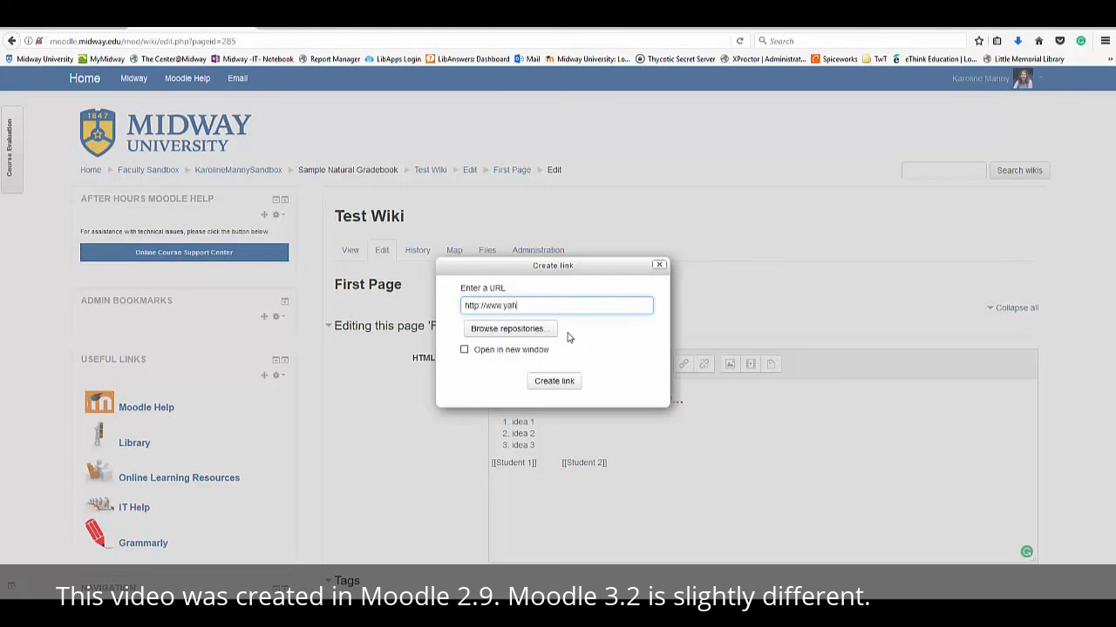
pyautogui.write('oo.com')
pyautogui.click(564, 383)
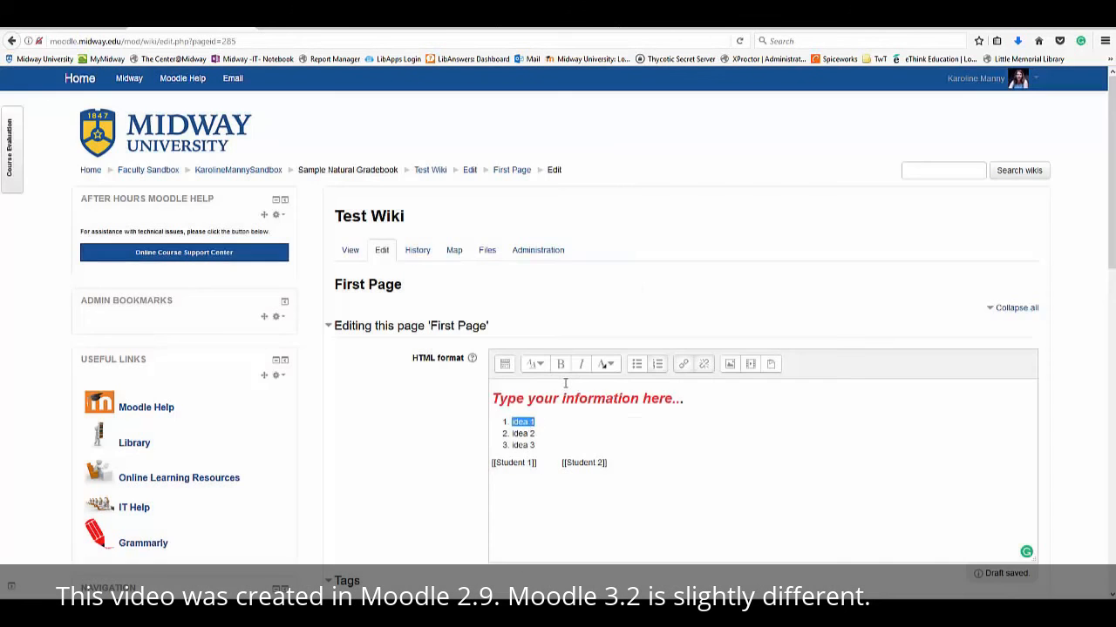
pyautogui.click(543, 445)
pyautogui.press('Return')
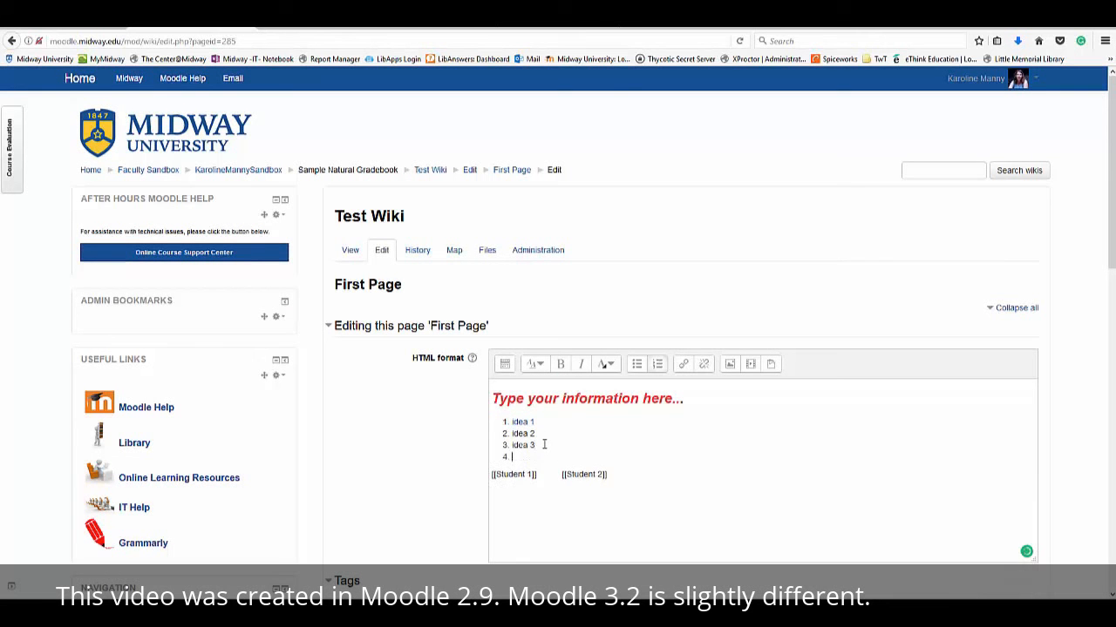
pyautogui.press('BackSpace')
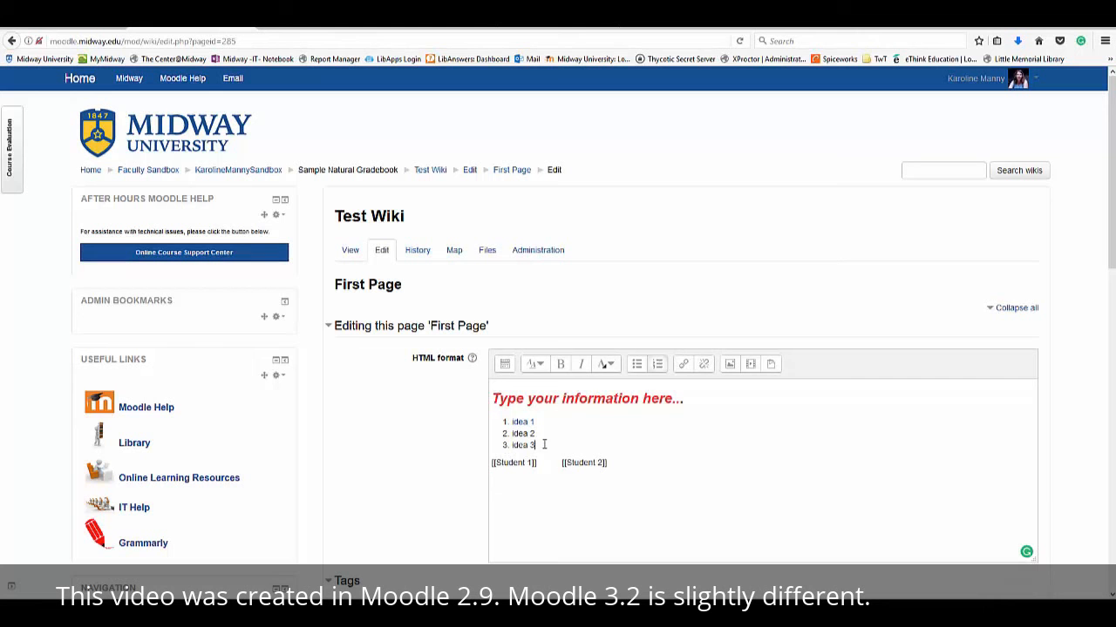
# Take the "idea 3" line out of the numbered list and add blank lines beneath it.
pyautogui.click(658, 364)
pyautogui.press('Return')
pyautogui.press('Return')
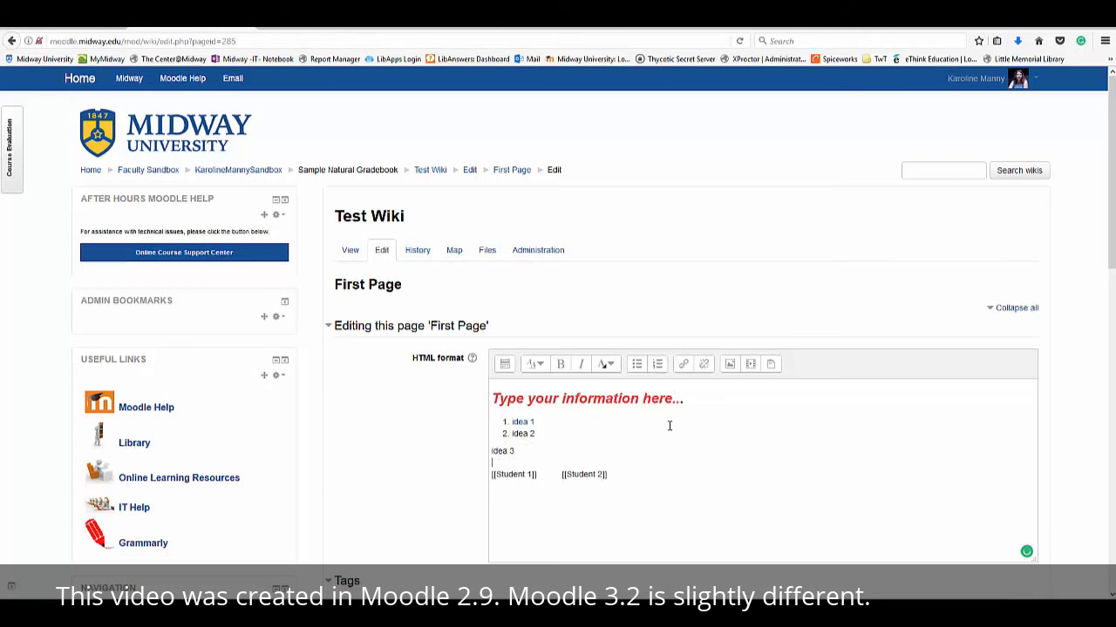
# Upload the woman's portrait PNG from the Pictures folder as an image for the blank line above the student links.
pyautogui.click(731, 365)
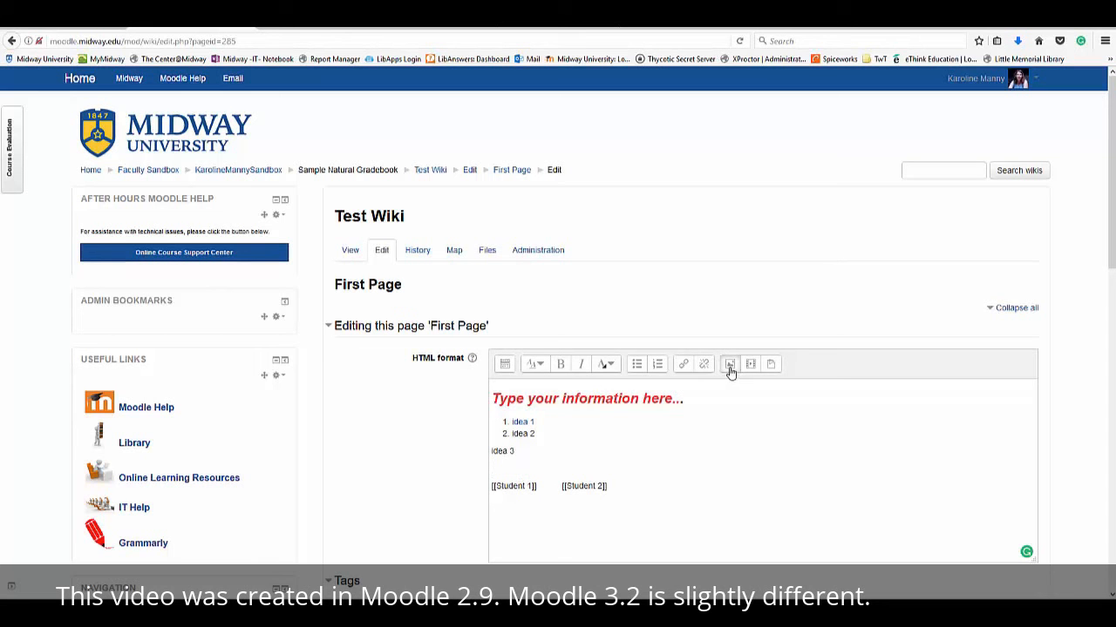
pyautogui.click(485, 290)
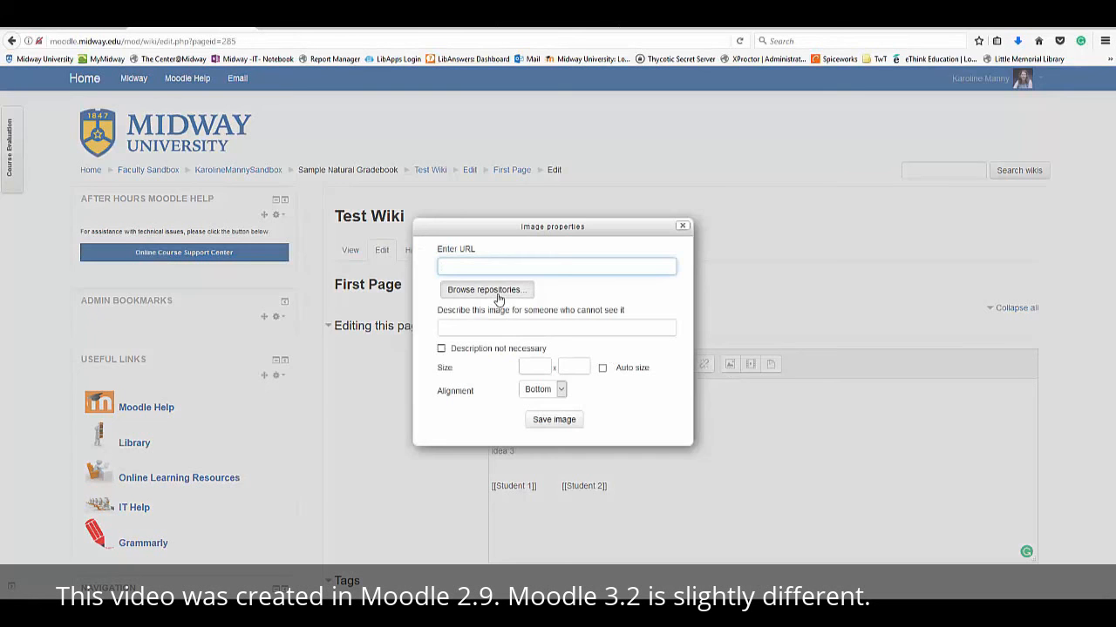
pyautogui.click(583, 264)
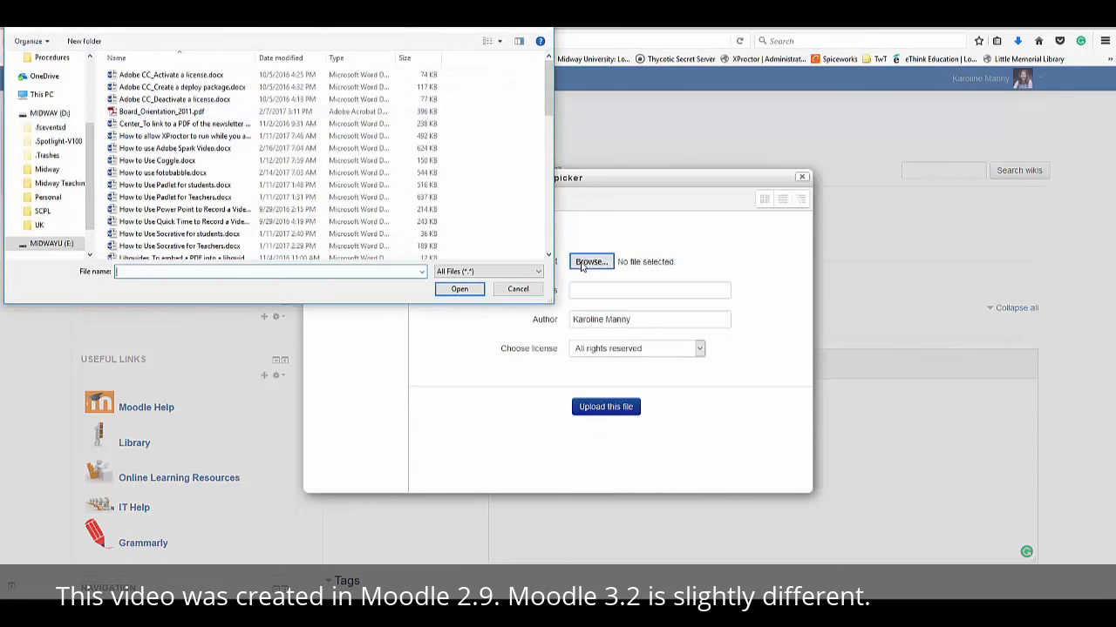
pyautogui.scroll(-3, 89, 144)
pyautogui.scroll(3, 90, 144)
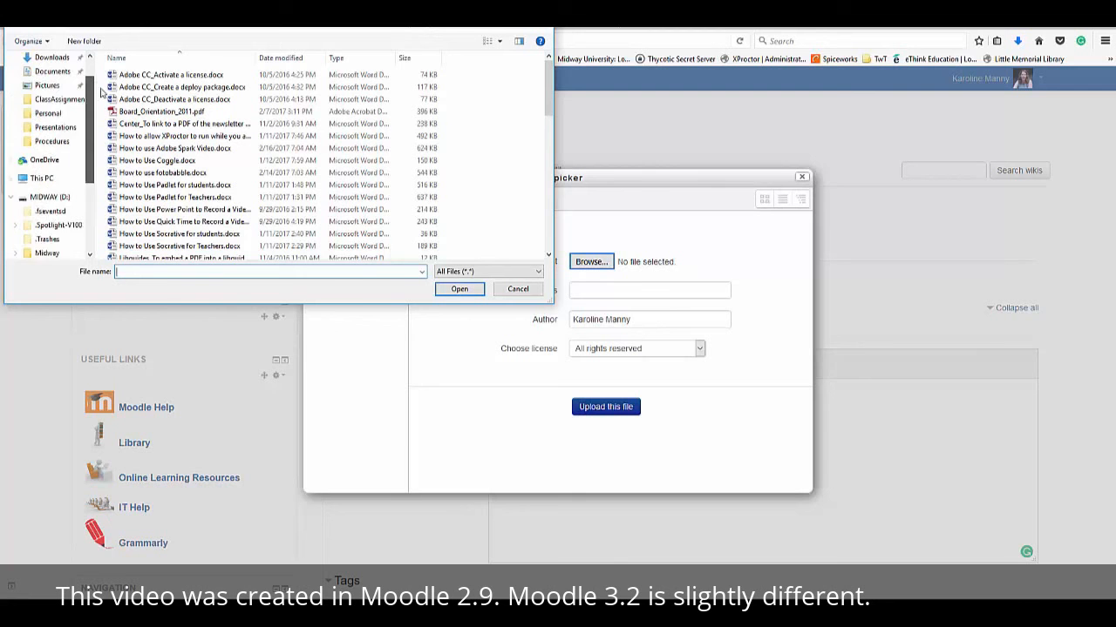
pyautogui.click(49, 123)
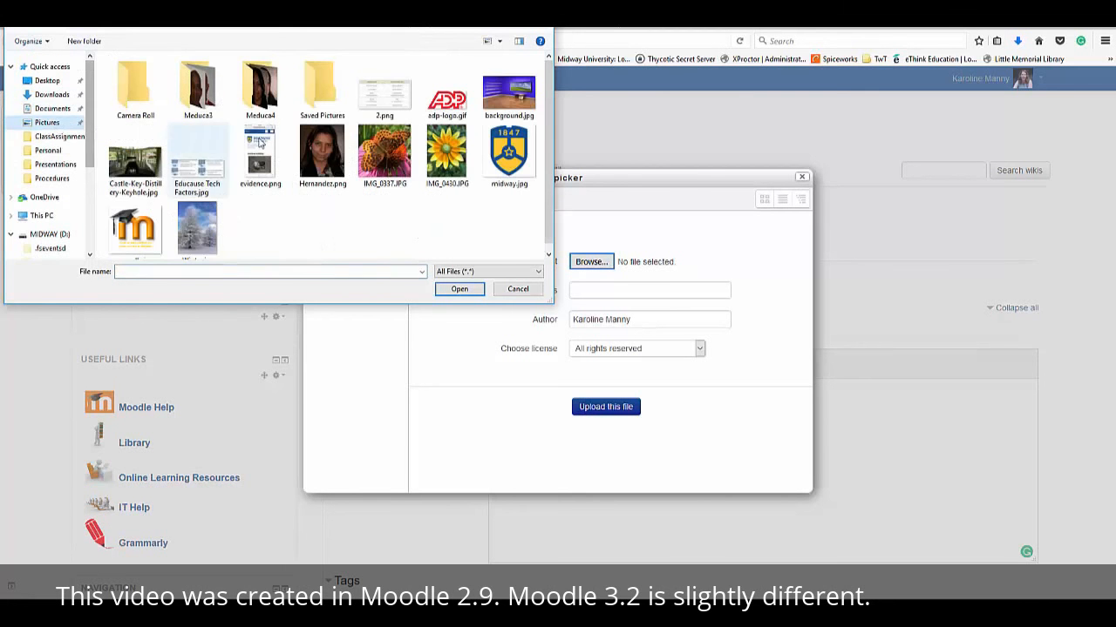
pyautogui.click(320, 153)
pyautogui.click(454, 290)
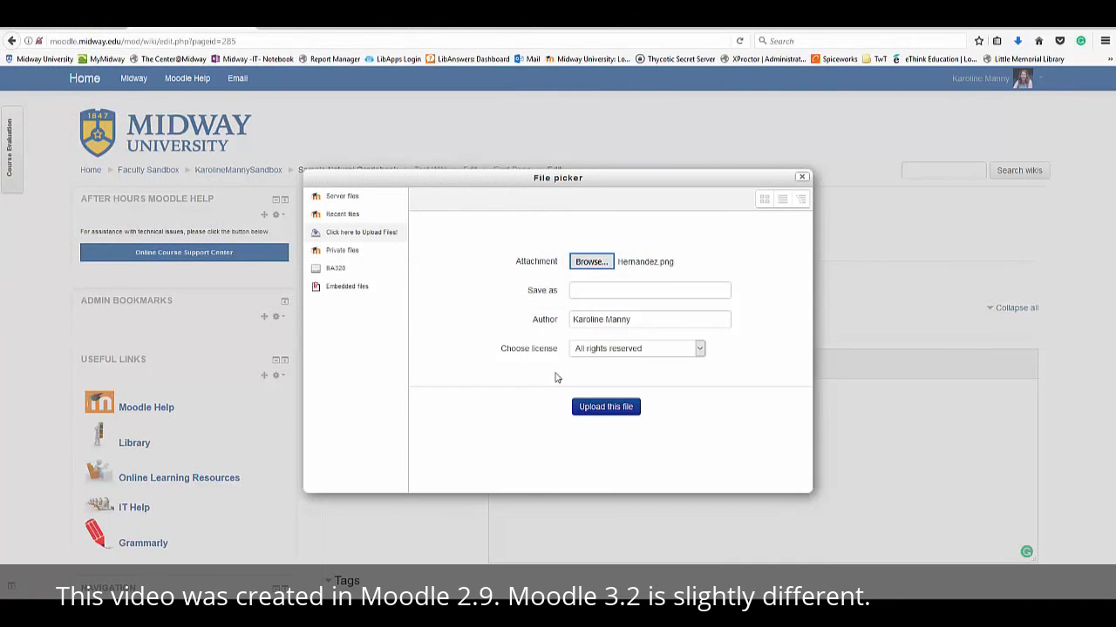
pyautogui.click(602, 406)
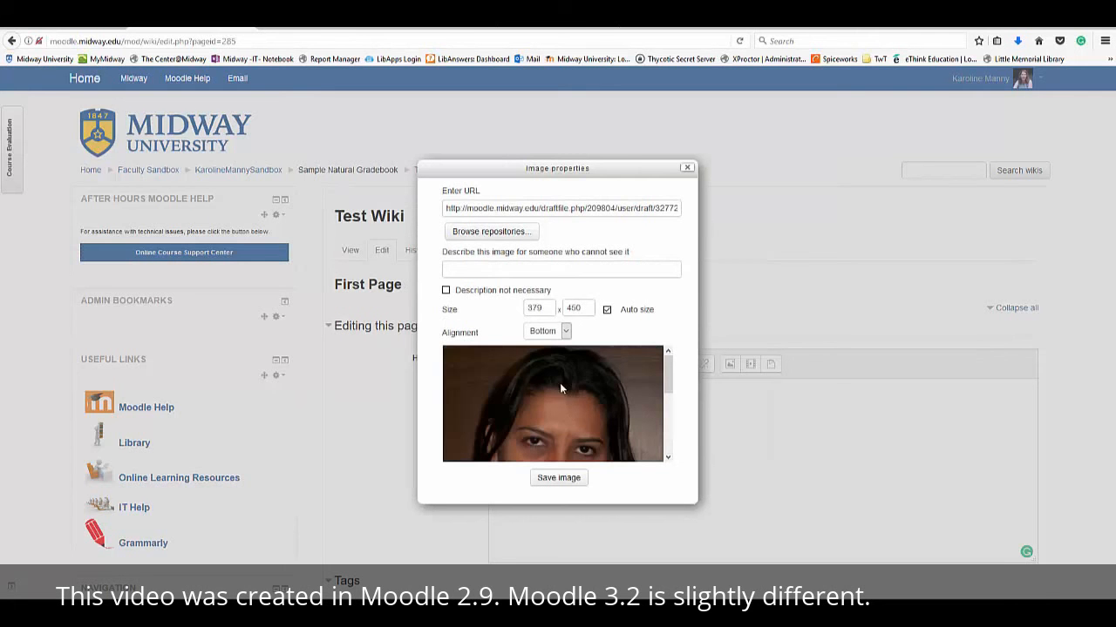
# Set the portrait's width to 100 with automatic sizing, mark its description as not necessary, and insert it into the page.
pyautogui.doubleClick(539, 307)
pyautogui.write('100')
pyautogui.moveTo(585, 310); pyautogui.dragTo(559, 309)
pyautogui.click(571, 434)
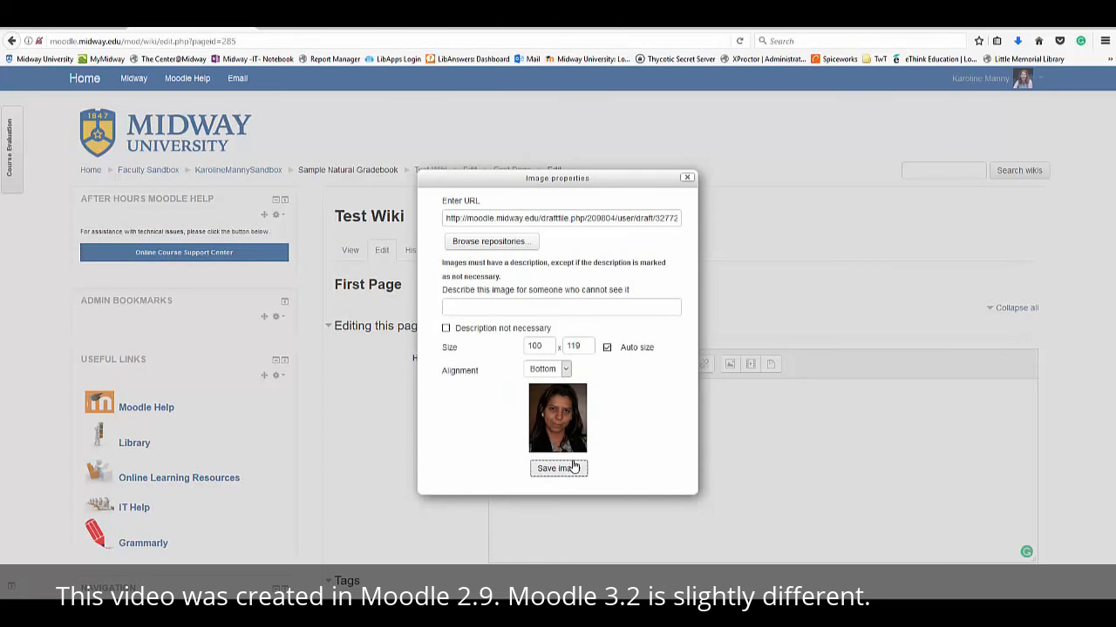
pyautogui.click(498, 308)
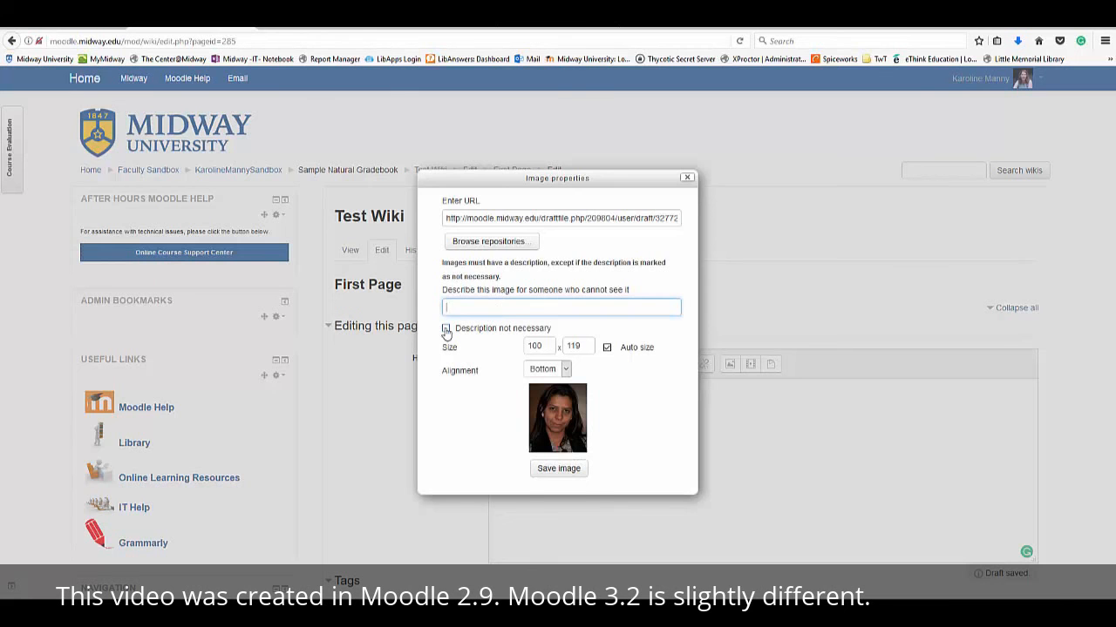
pyautogui.click(446, 329)
pyautogui.click(559, 454)
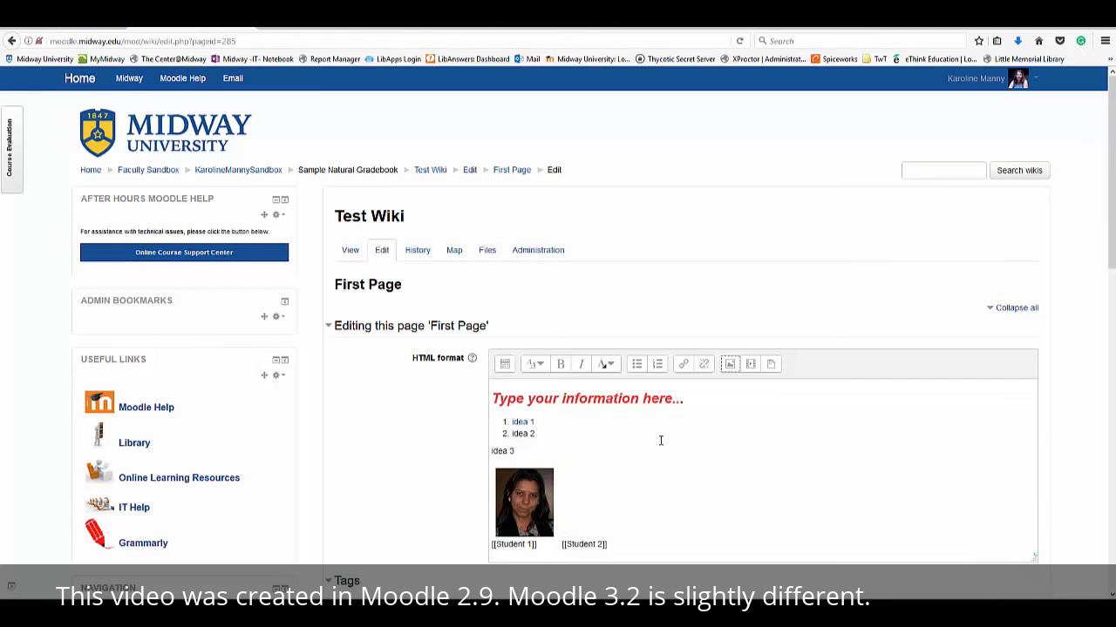
# View the options for inserting media by URL or from repositories, and close them without adding anything.
pyautogui.click(751, 366)
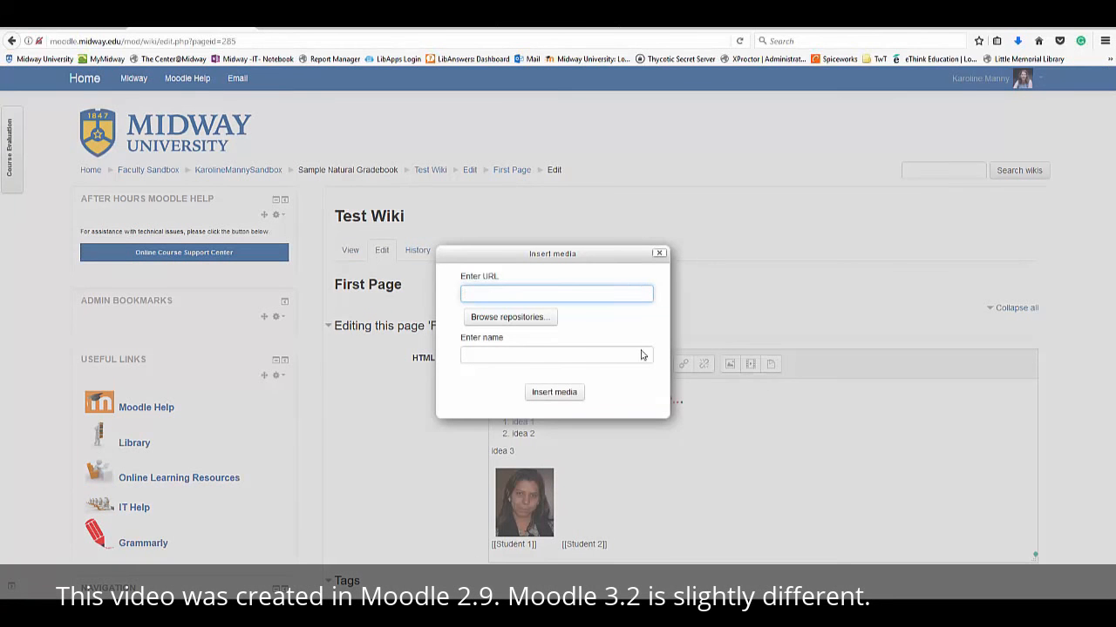
pyautogui.click(658, 255)
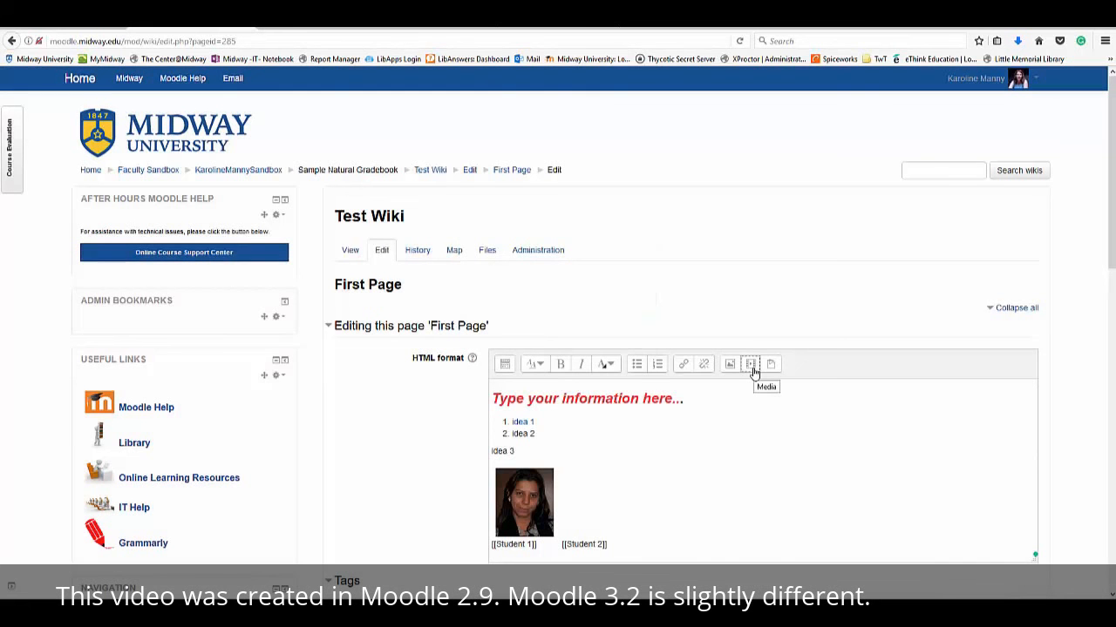